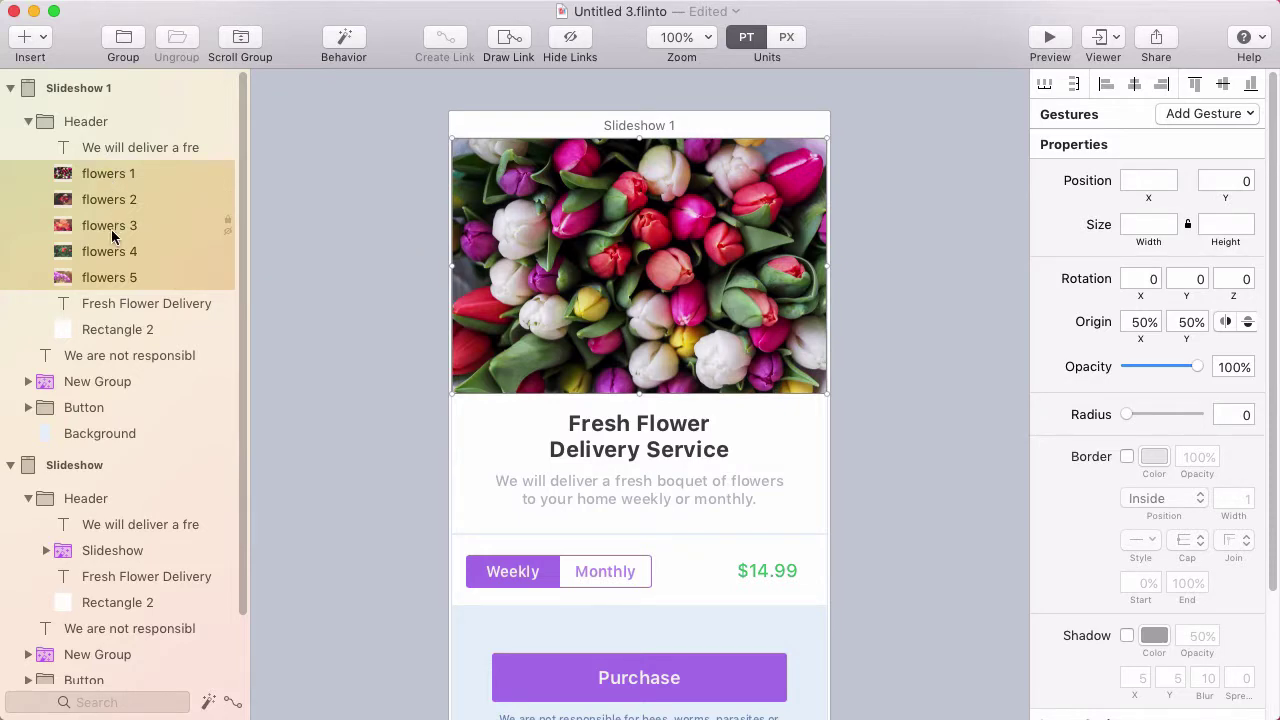
Nudge two stacked flower photos out of place, then undo so they realign.
left_click(330, 270)
left_click_drag(507, 240, 449, 305)
left_click_drag(561, 175, 385, 114)
key("super+z")
key("super+z")
key("super+z")
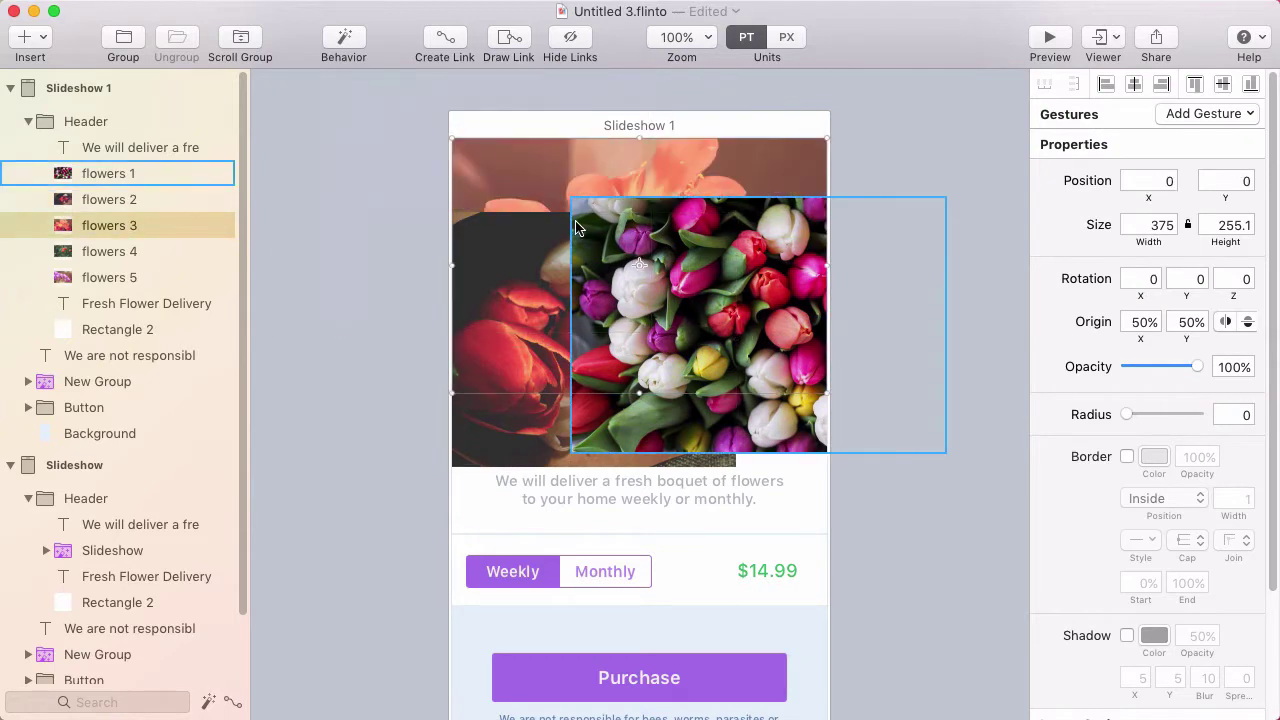
Group the flowers 1–5 layers and name the group 'Slideshow'.
left_click(150, 171)
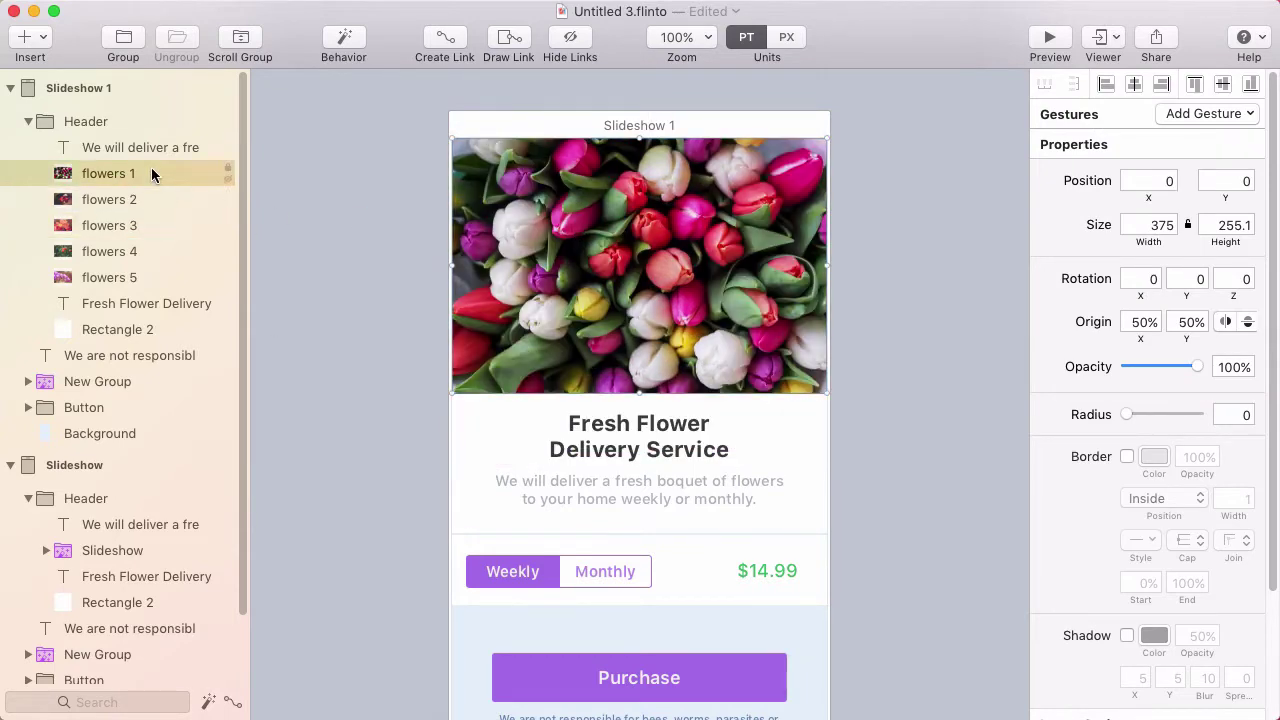
left_click(137, 272, "shift")
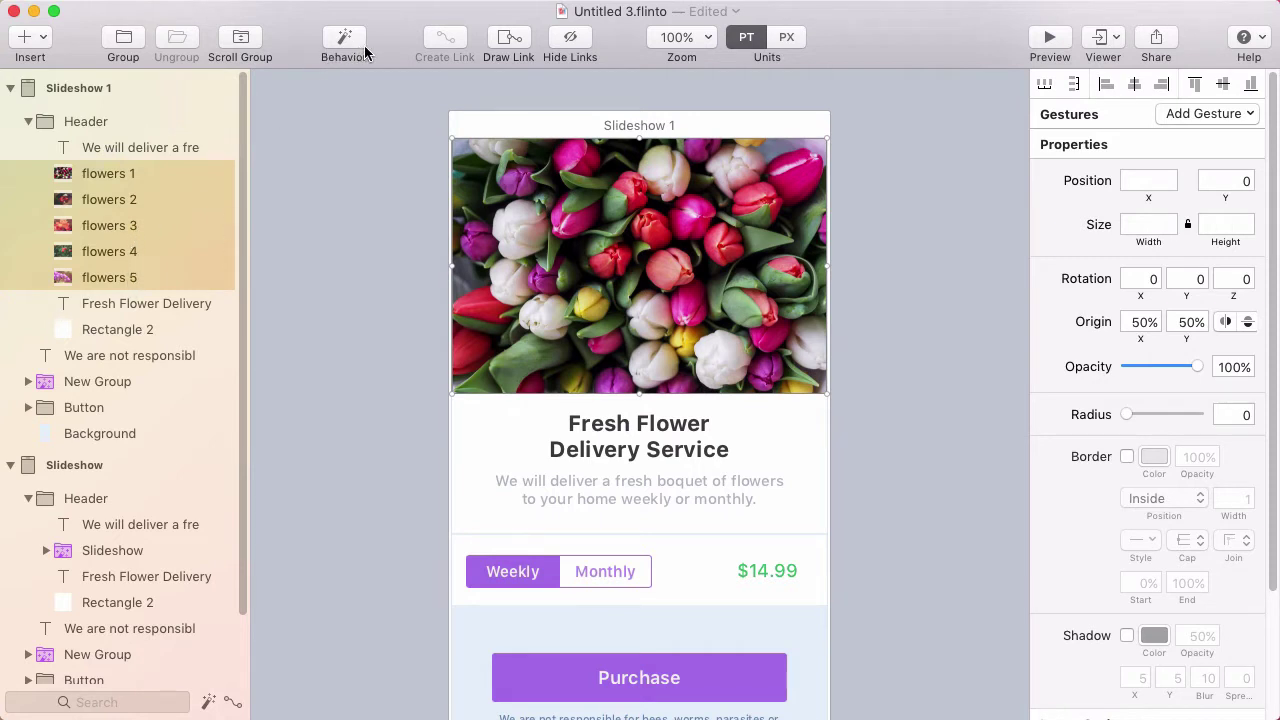
left_click(124, 40)
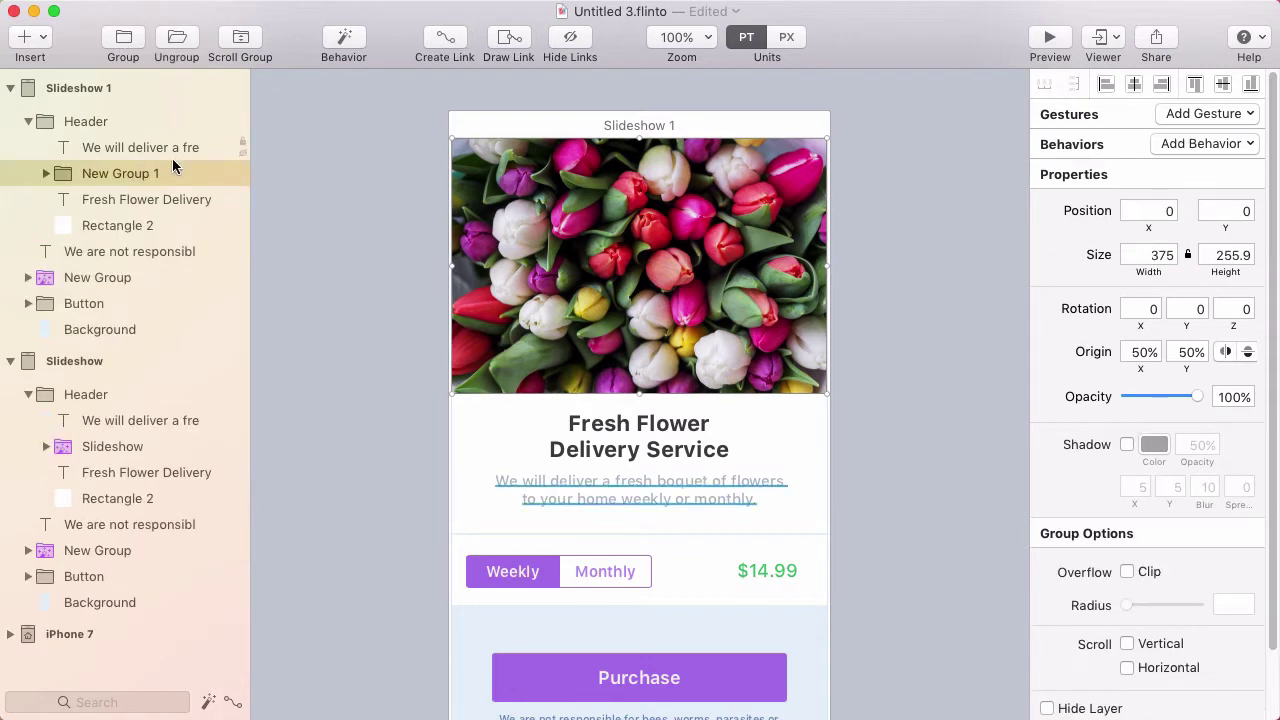
double_click(104, 178)
type("S")
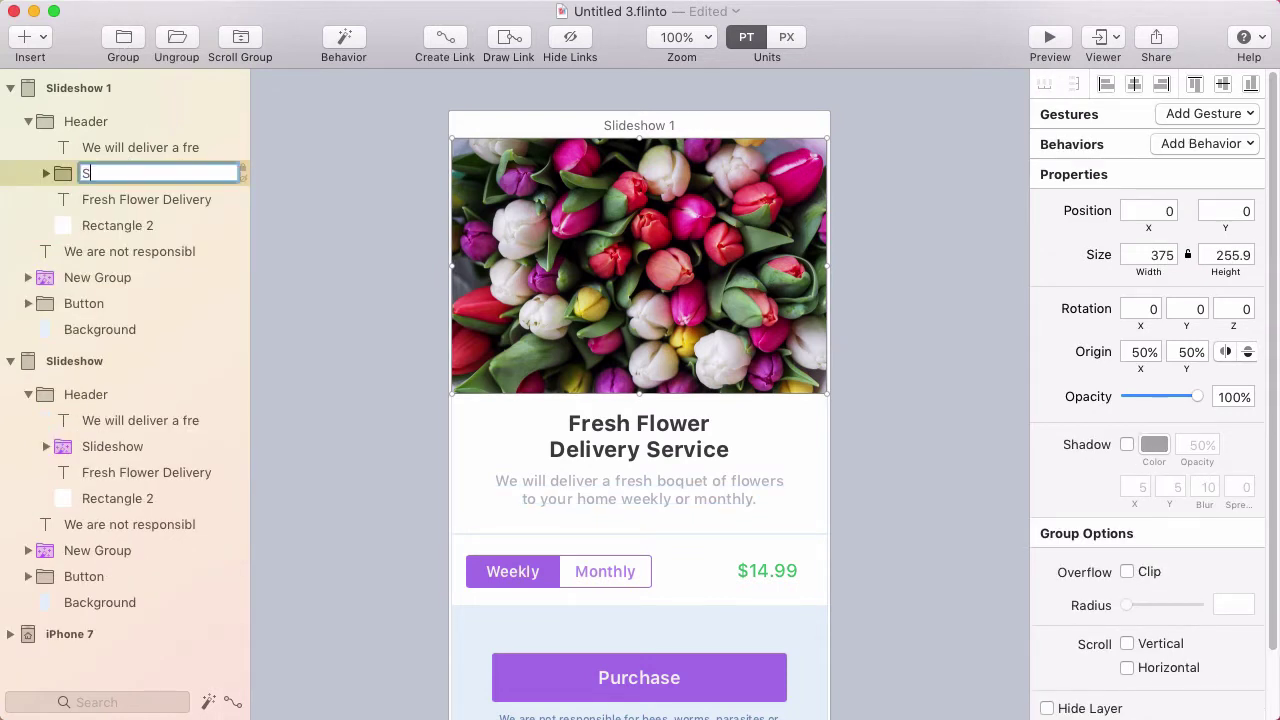
type("lideshow")
key("Return")
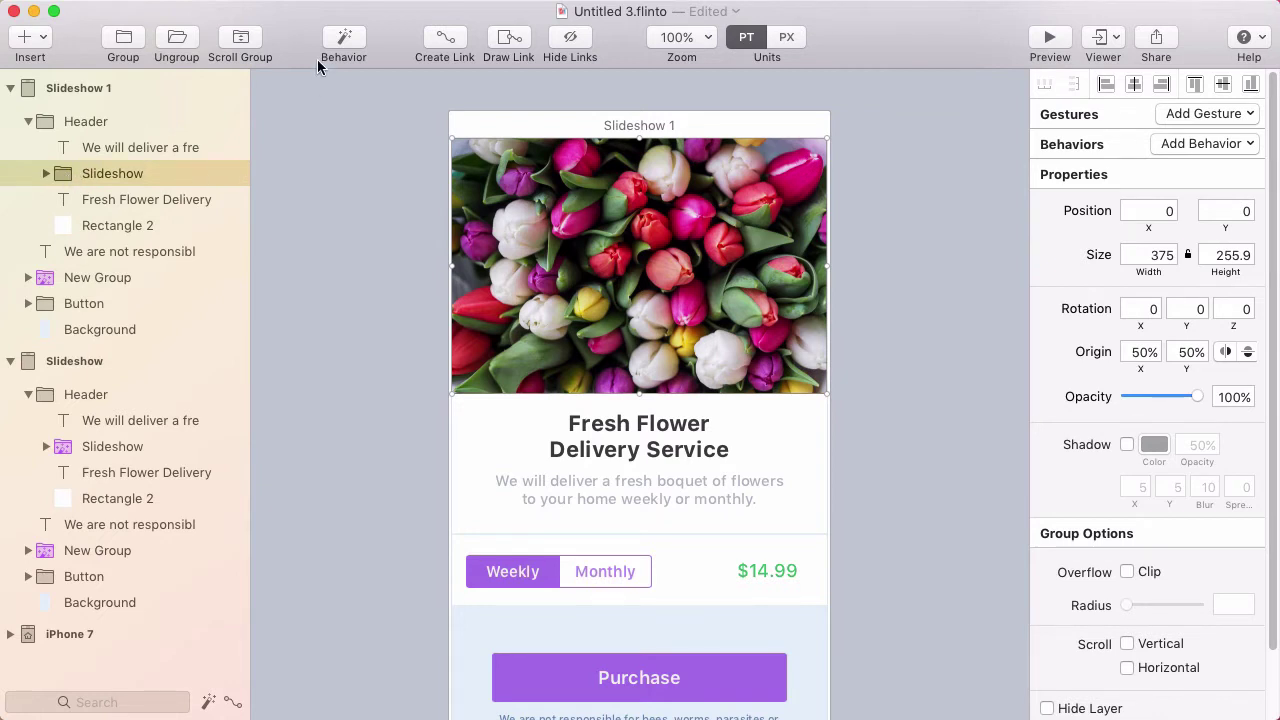
Open the Behavior Designer for the slideshow and rename the Initial state to '1'.
left_click(344, 40)
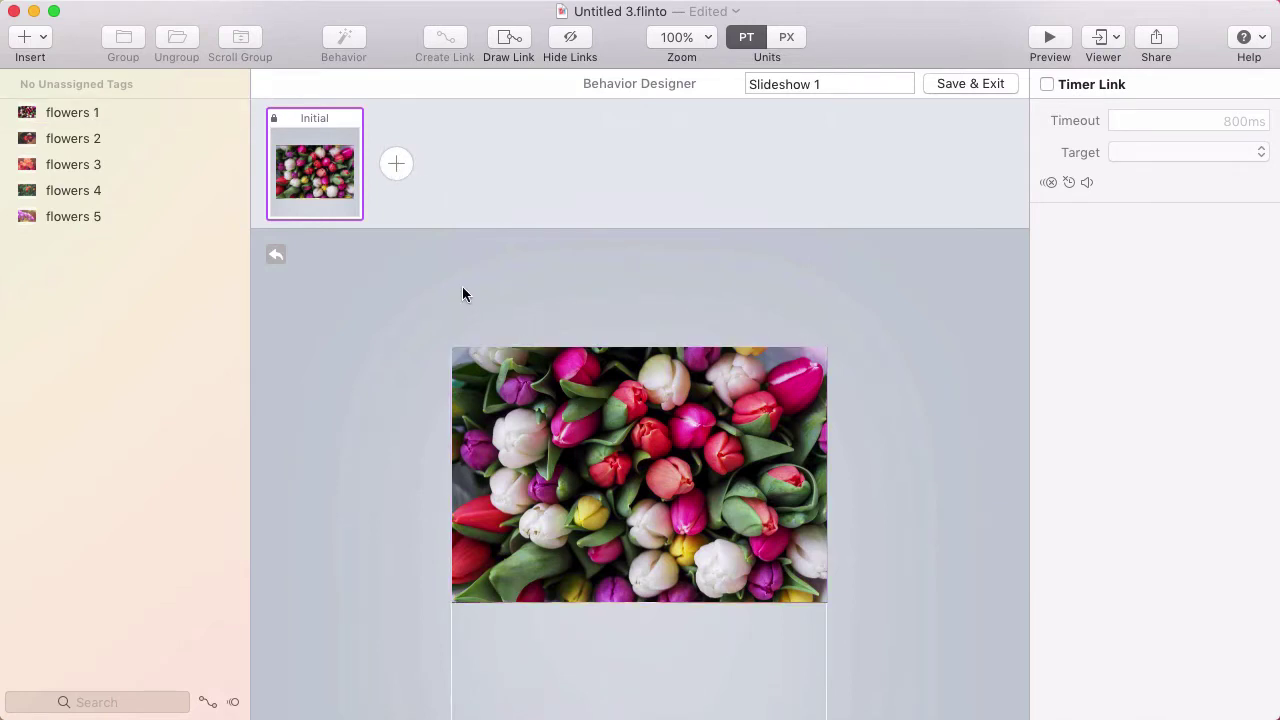
double_click(309, 117)
type("1")
key("Return")
Add a state named '2' where flowers 1 is faded to 0% opacity.
left_click(393, 163)
double_click(406, 116)
type("2")
key("Return")
left_click(545, 420)
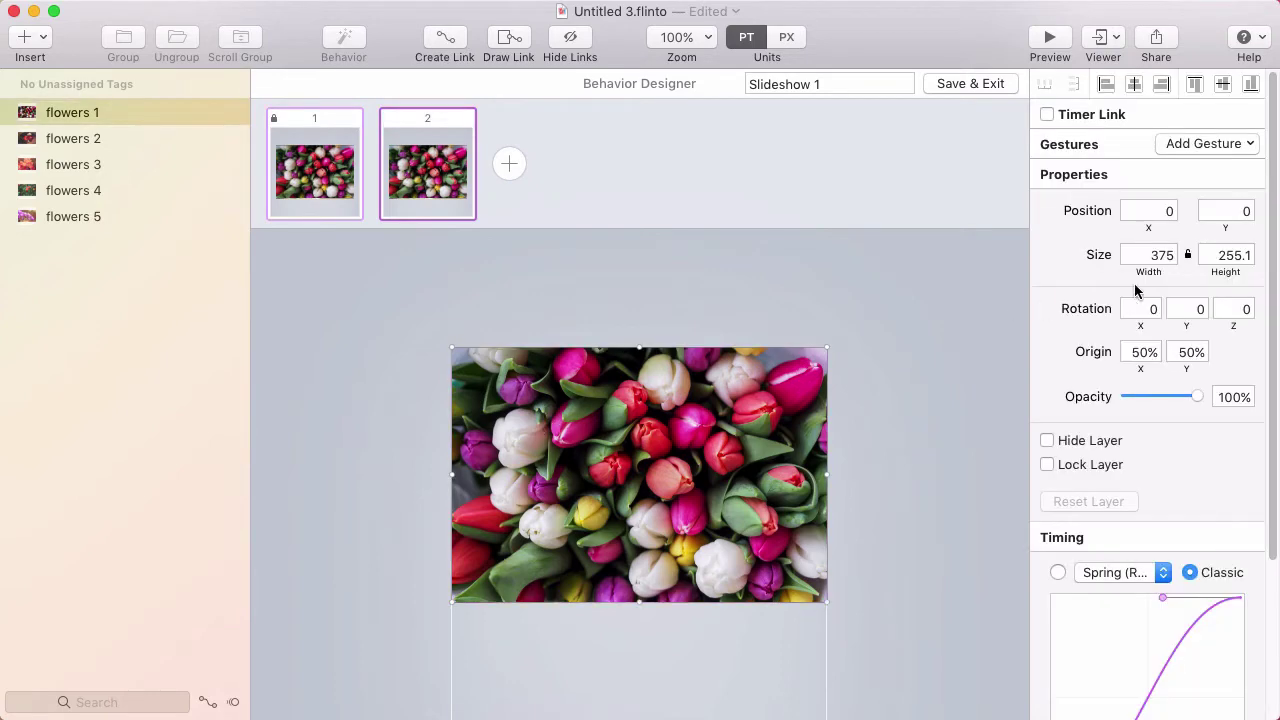
left_click_drag(1197, 399, 1117, 403)
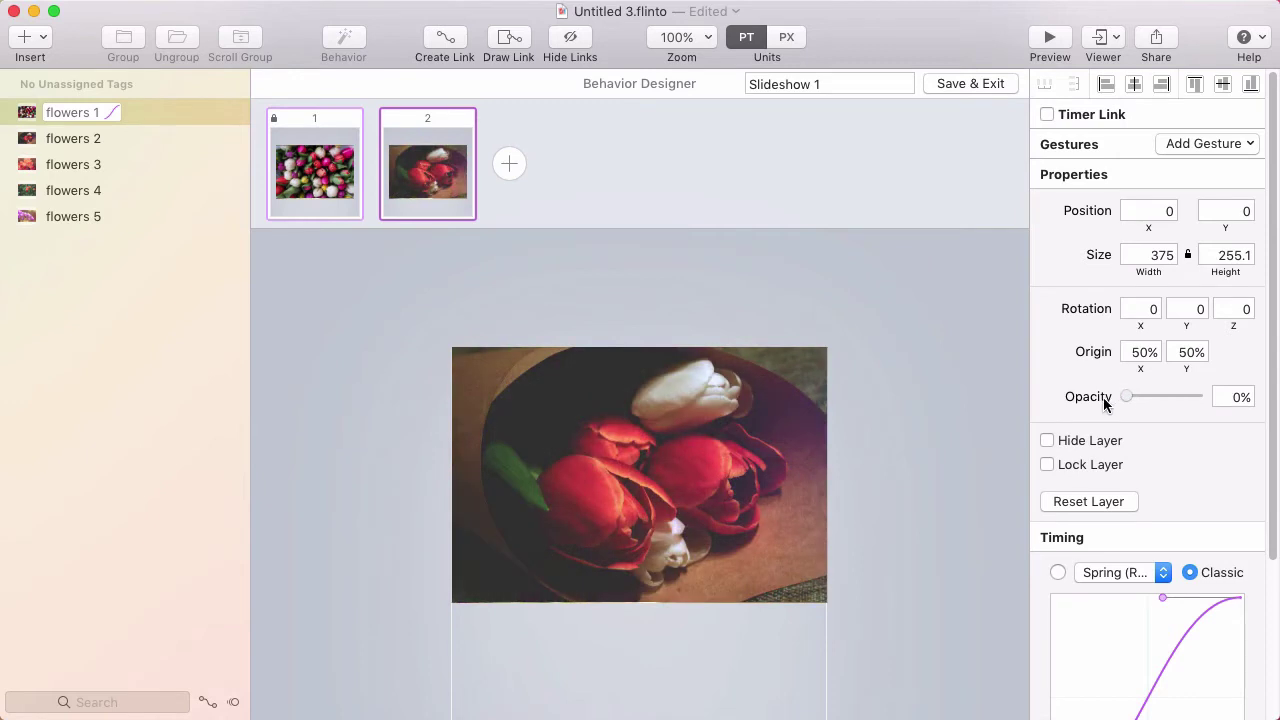
left_click(620, 462)
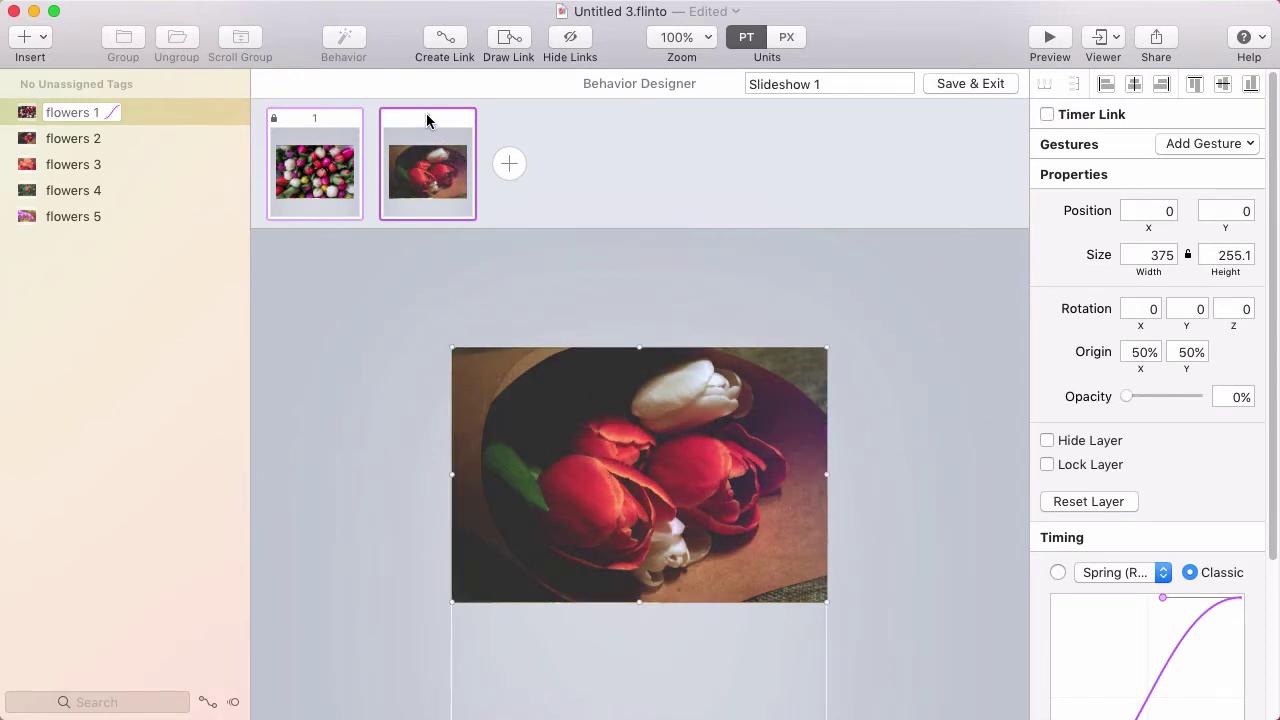
Add state '3' with flowers 2 faded to 0% opacity.
left_click(509, 163)
double_click(528, 120)
type("3")
key("Return")
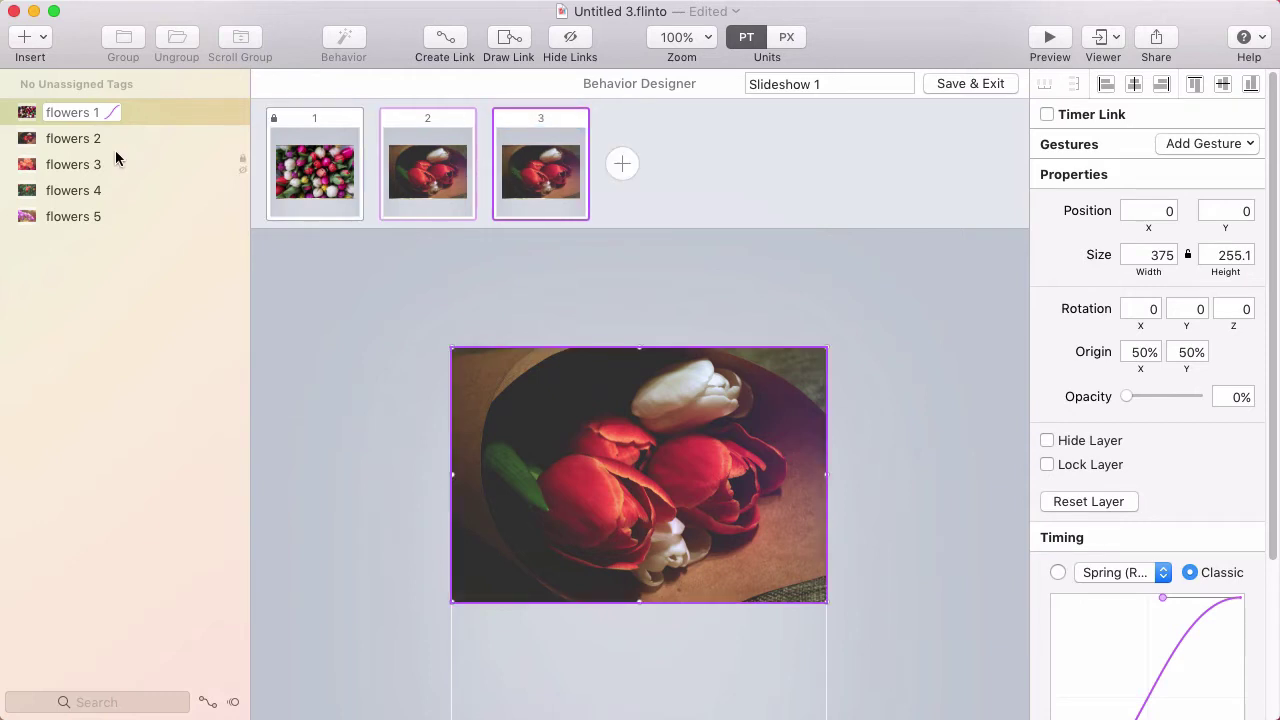
left_click(66, 144)
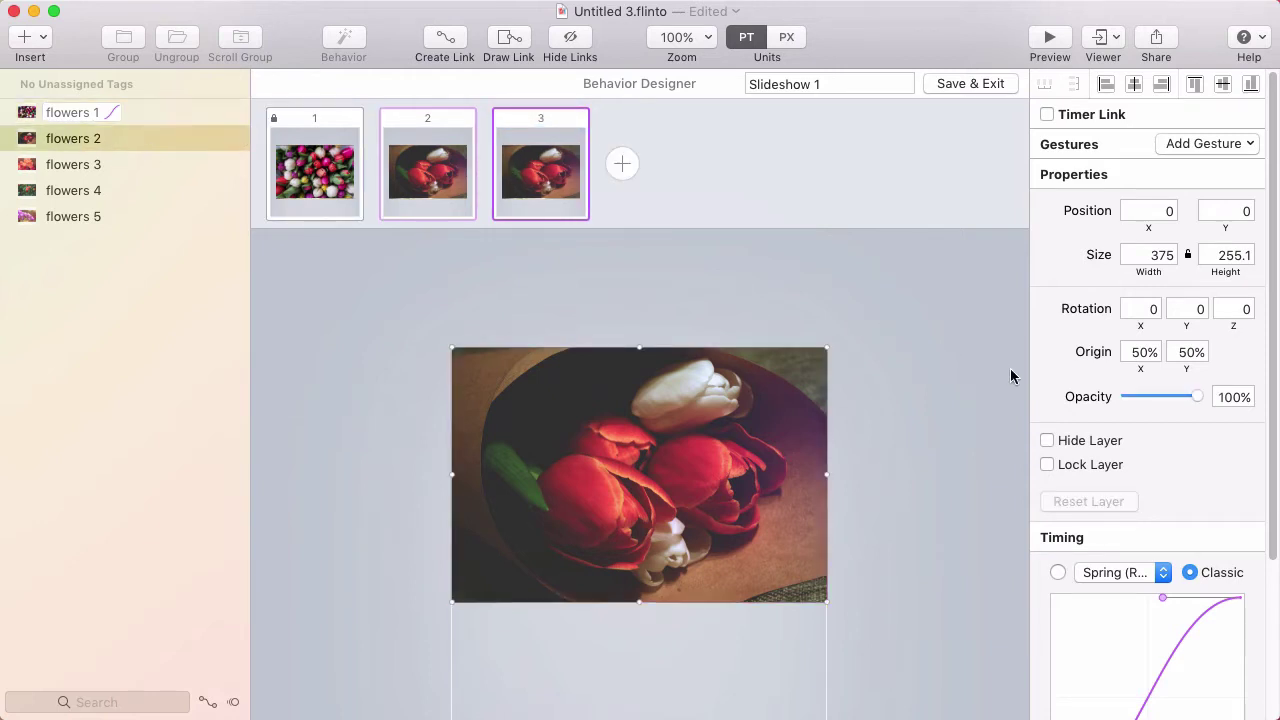
left_click_drag(1197, 397, 1120, 397)
Add states 4 and 5, fading flowers 3 and flowers 4 to 0% respectively.
left_click(619, 165)
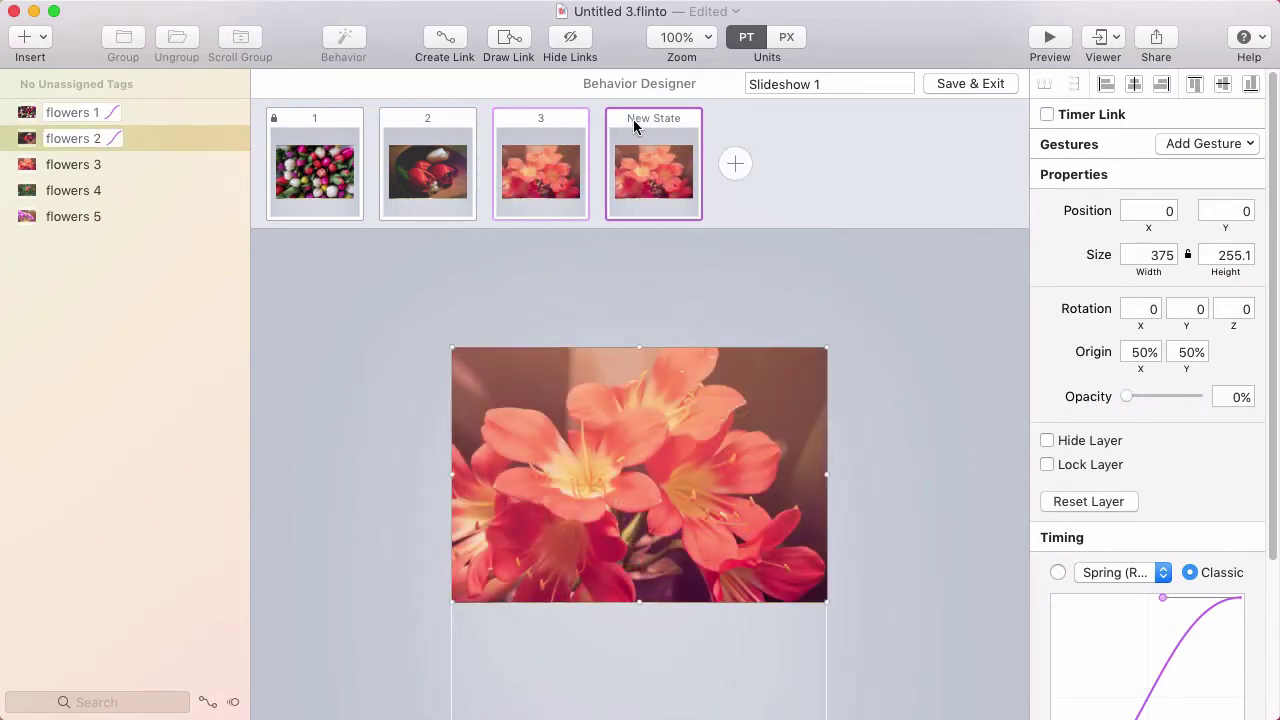
left_click(71, 165)
left_click_drag(1200, 397, 1104, 397)
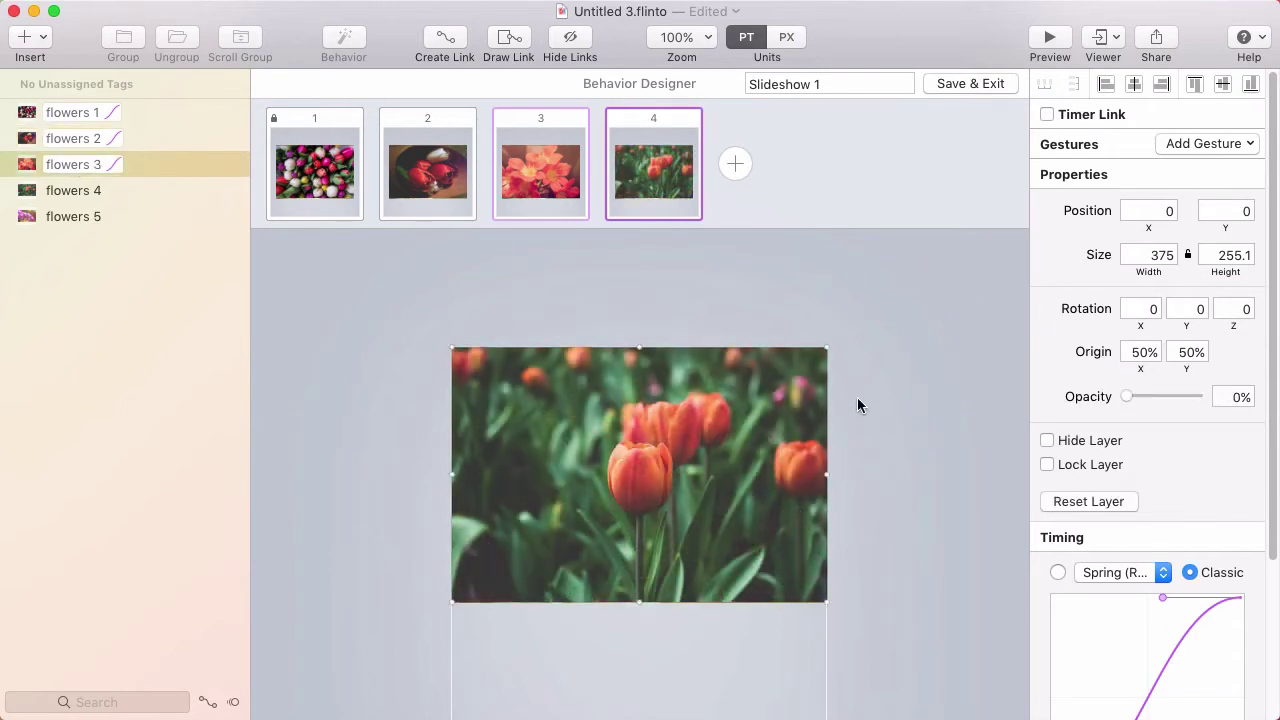
left_click(735, 163)
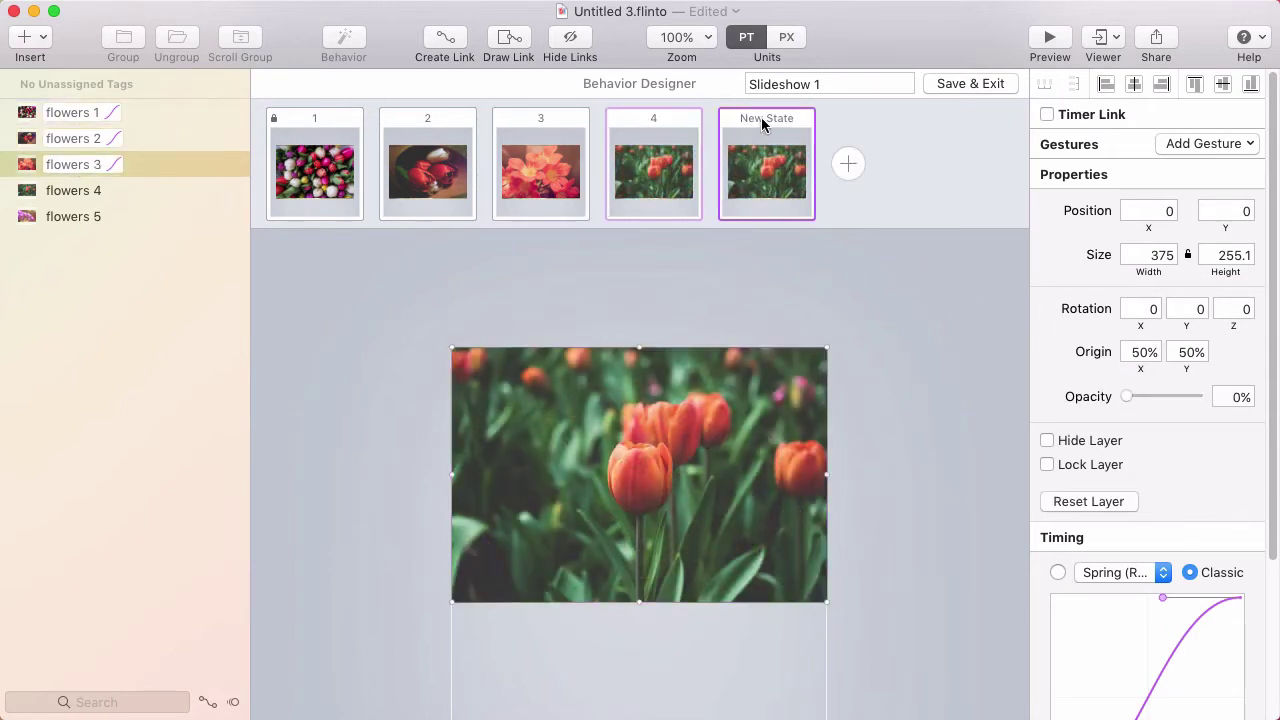
left_click(74, 191)
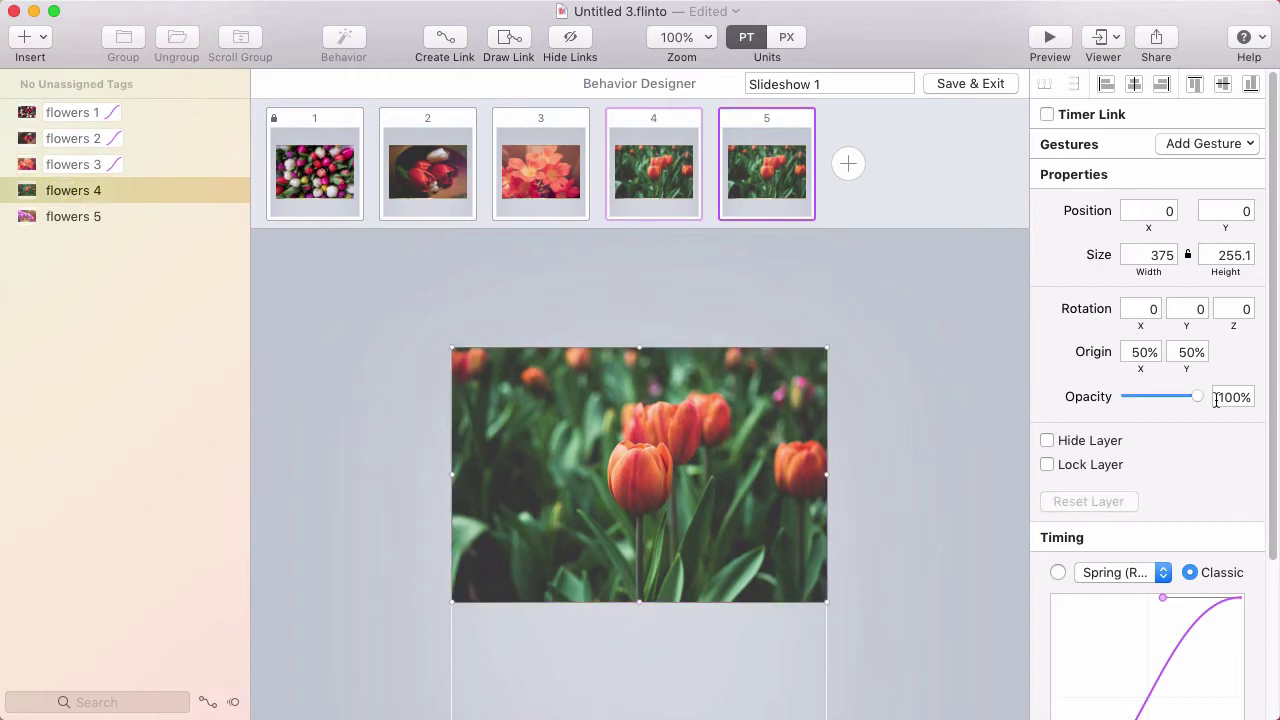
left_click_drag(1198, 397, 1046, 397)
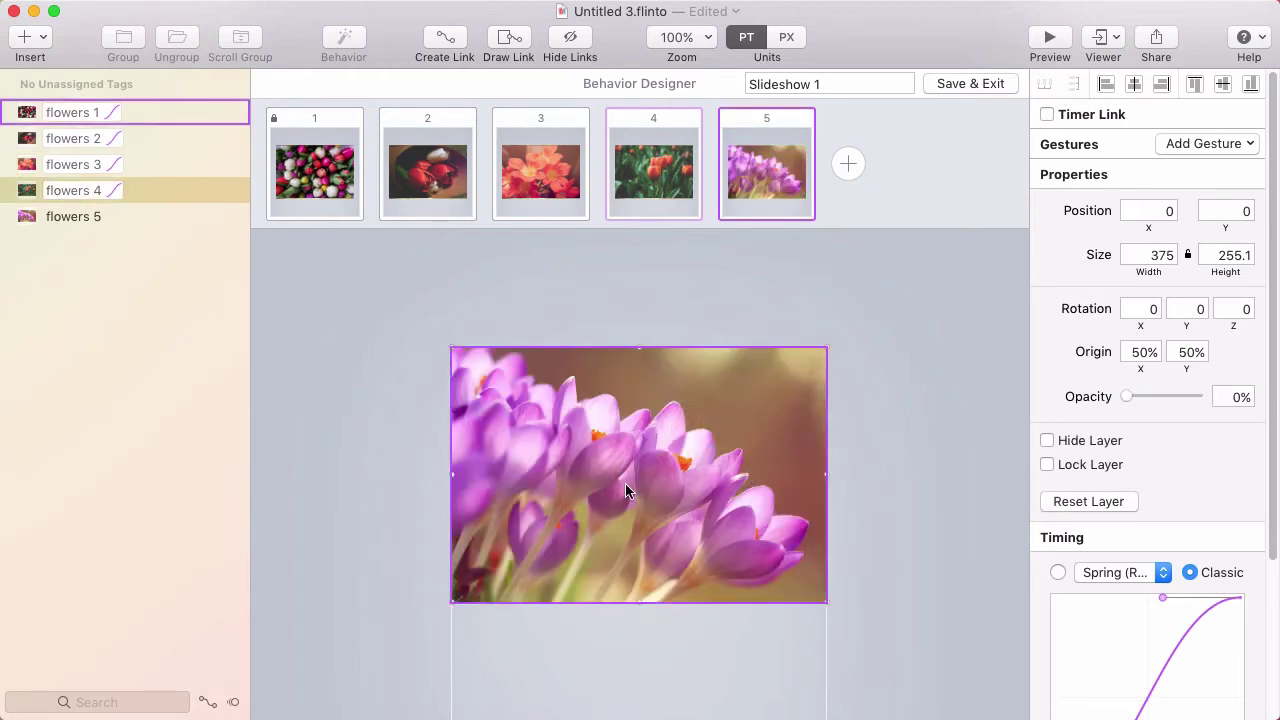
left_click(631, 320)
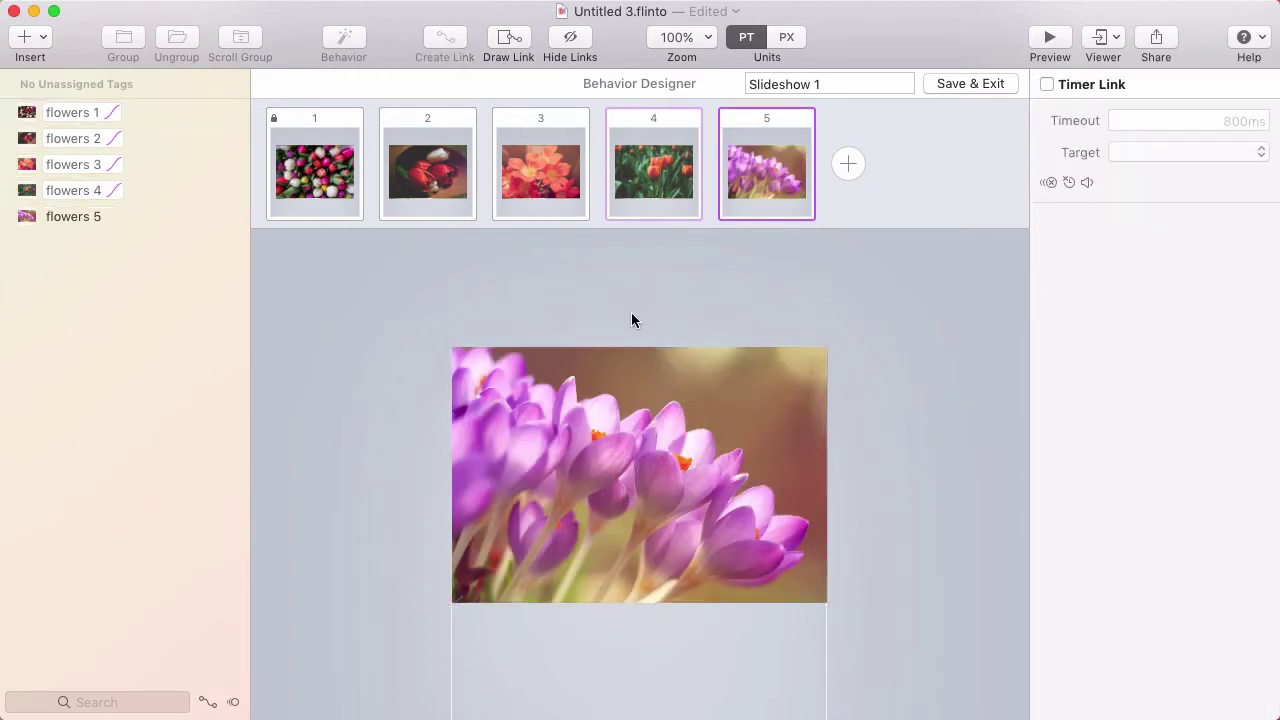
Select states 2–3 and all flower photos to give their transitions Classic 400 ms timing.
left_click(650, 182)
left_click(529, 178)
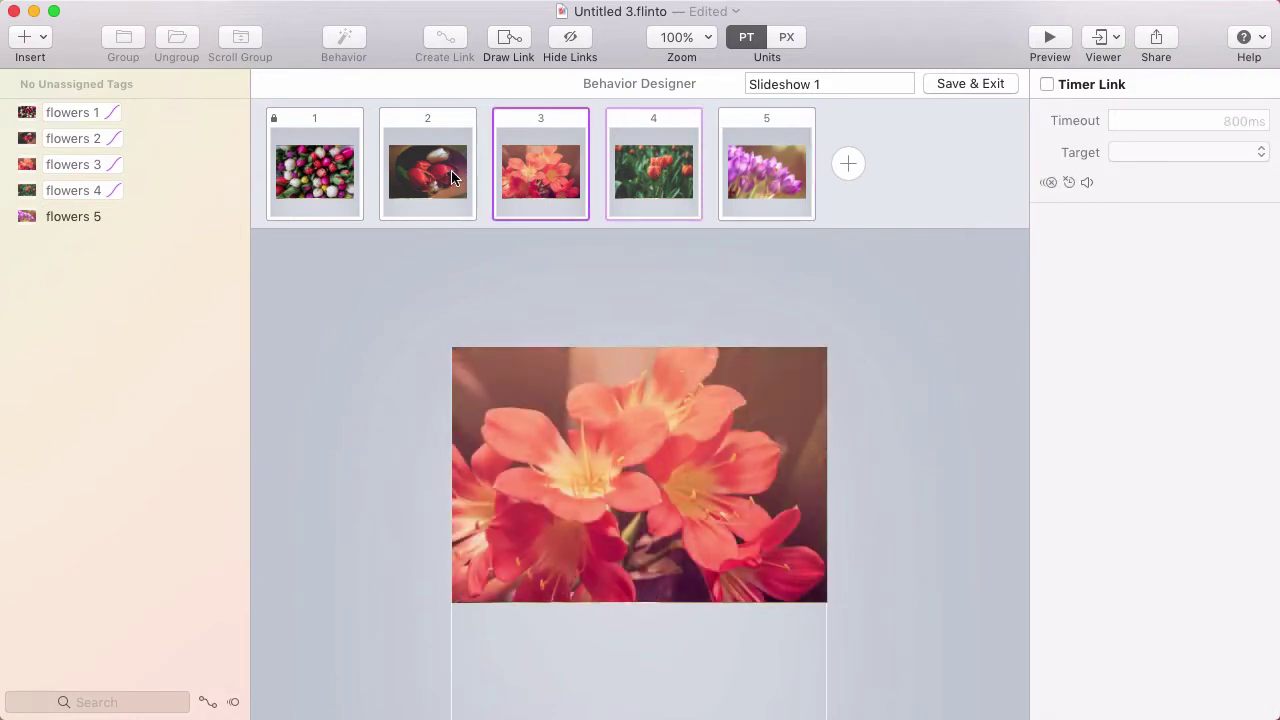
left_click(447, 178)
left_click(528, 174)
left_click_drag(401, 294, 887, 636)
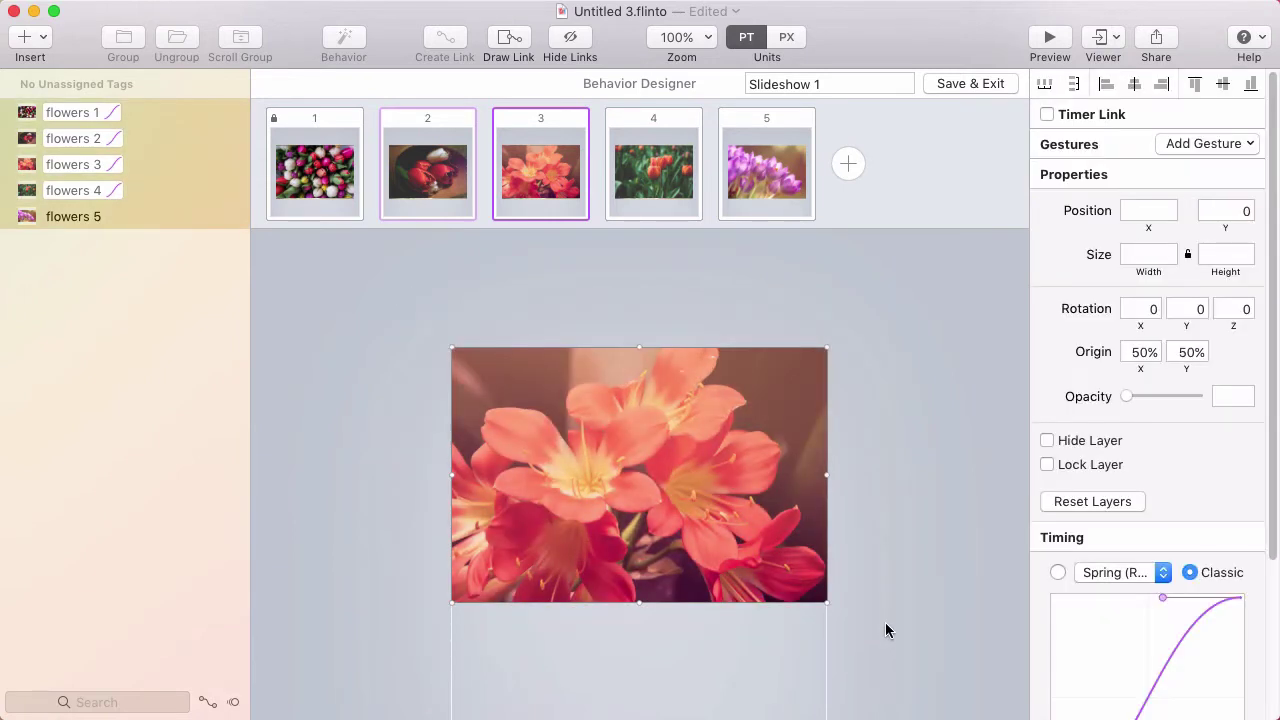
scroll(1110, 525, "down", 4)
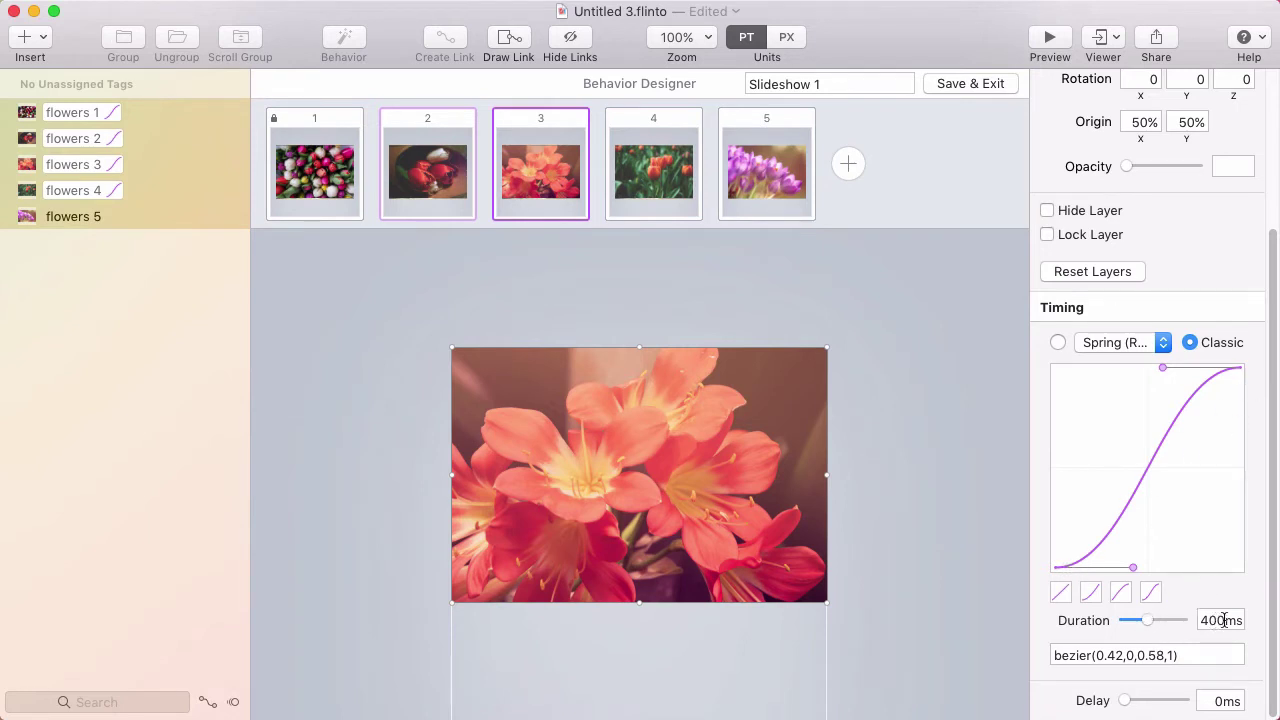
left_click(664, 190)
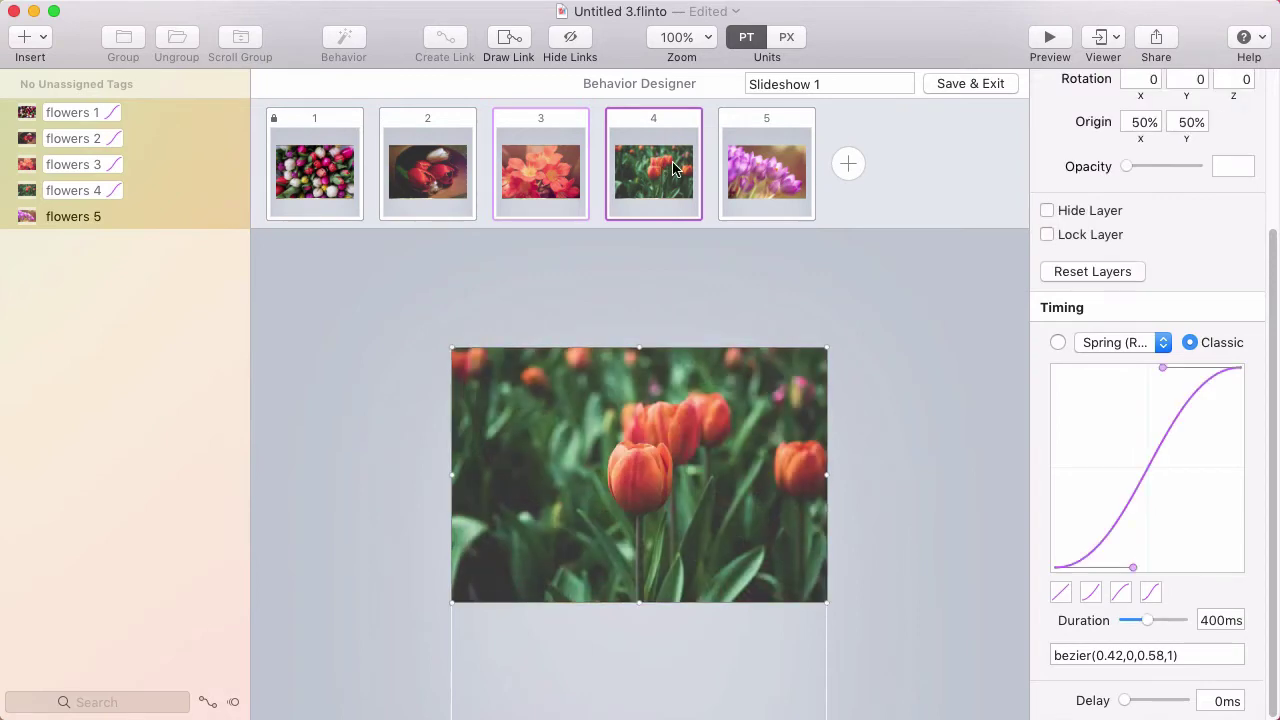
Step through states 5, 4, 3, 2 and return to state 1.
left_click(762, 172)
left_click(656, 176)
left_click(549, 172)
left_click(320, 176)
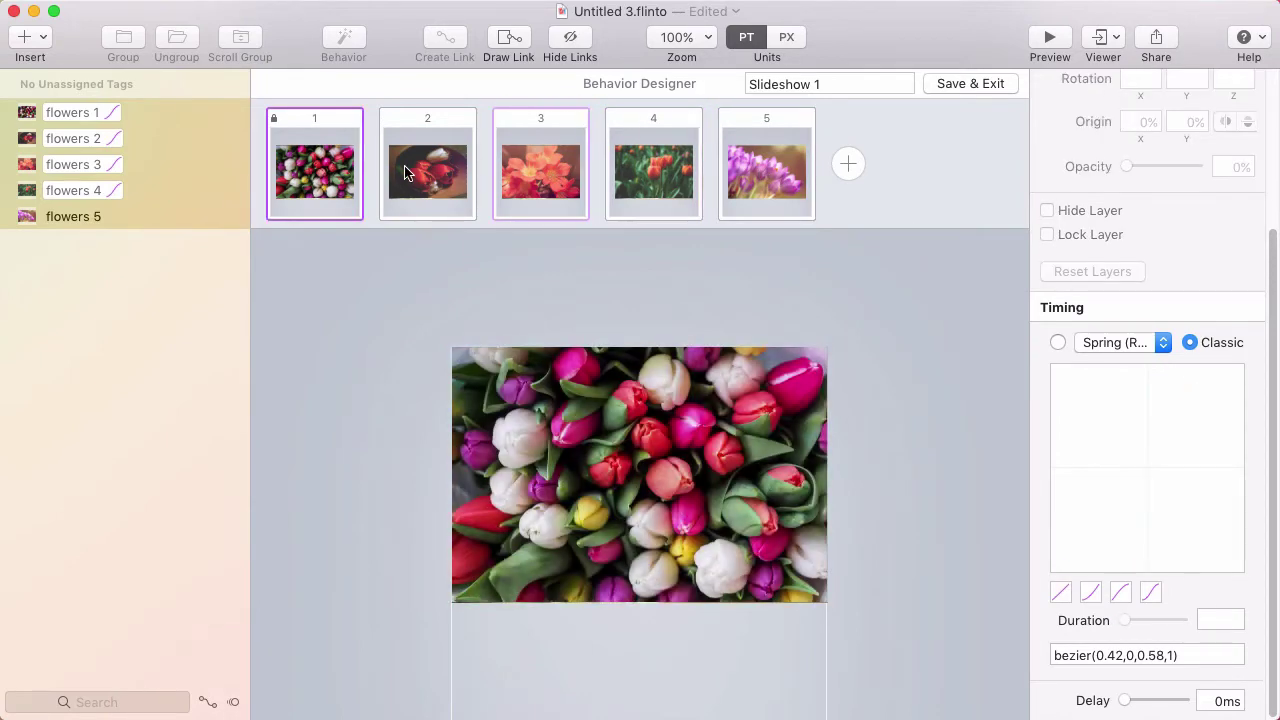
left_click(419, 176)
left_click(350, 168)
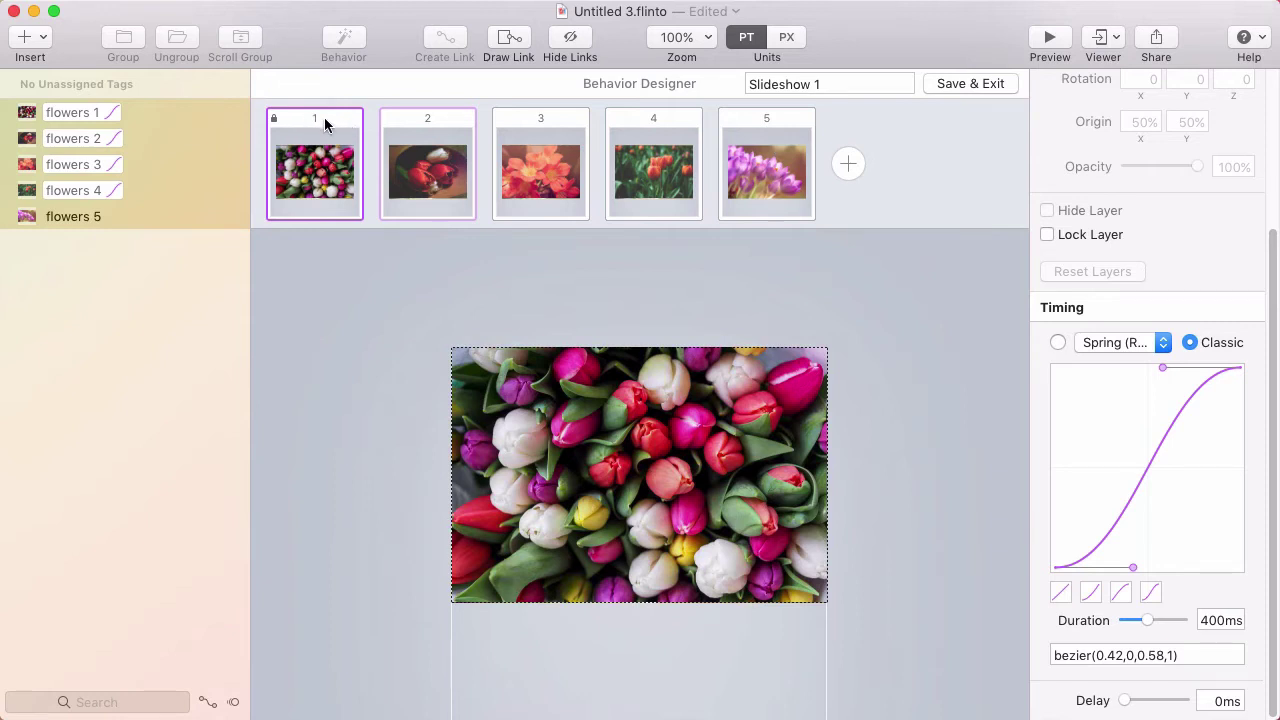
scroll(1143, 394, "up", 5)
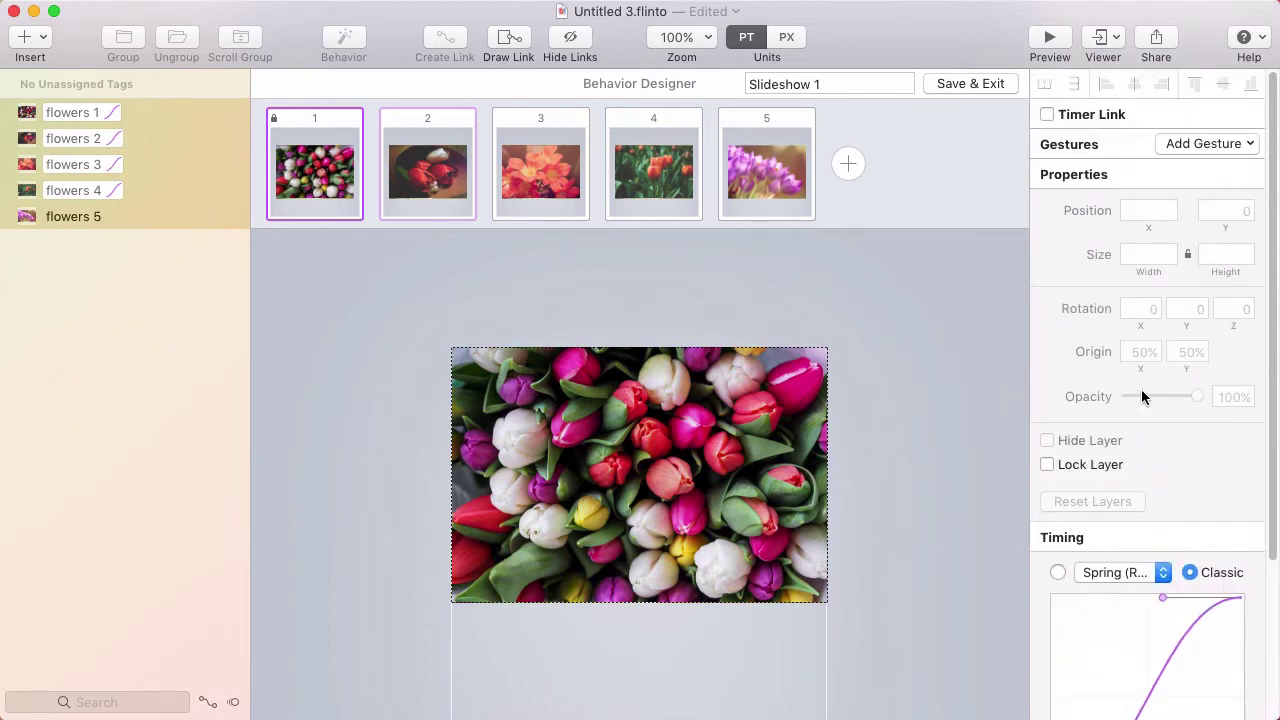
Give state 1 a 2000 ms timer link targeting state 2, then preview the prototype.
left_click(1047, 115)
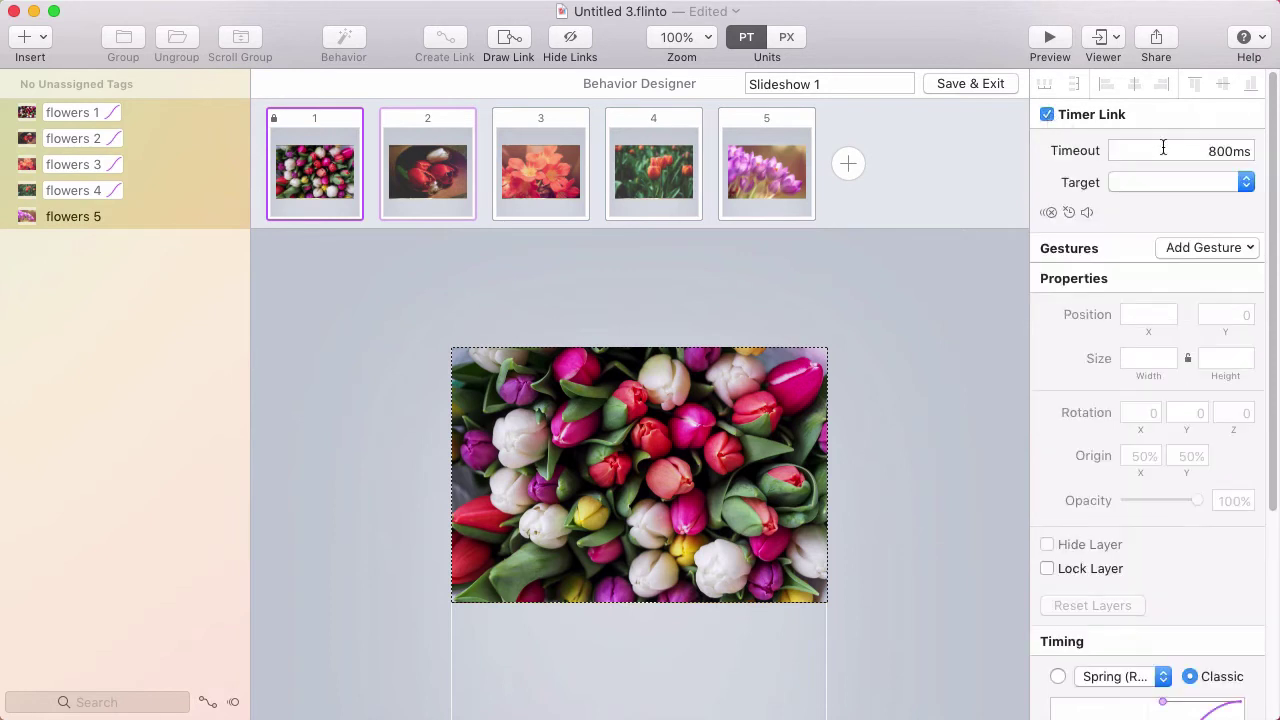
left_click(1165, 150)
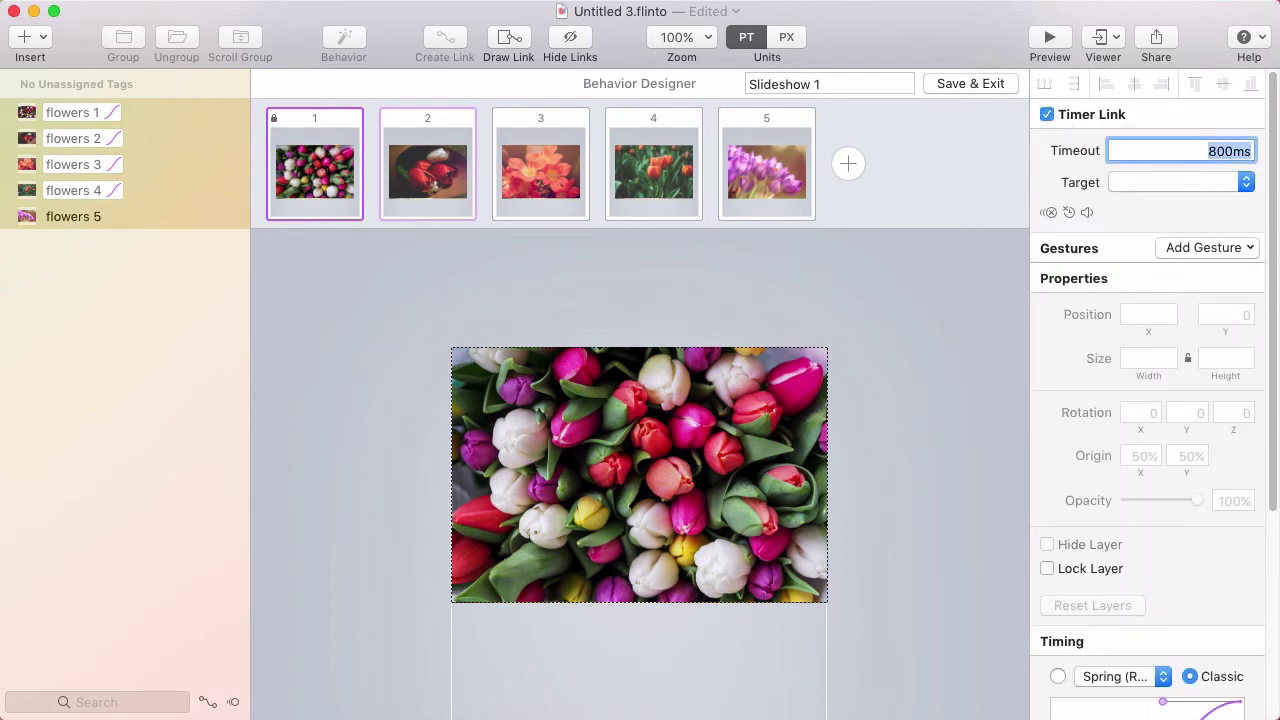
type("2000")
key("Return")
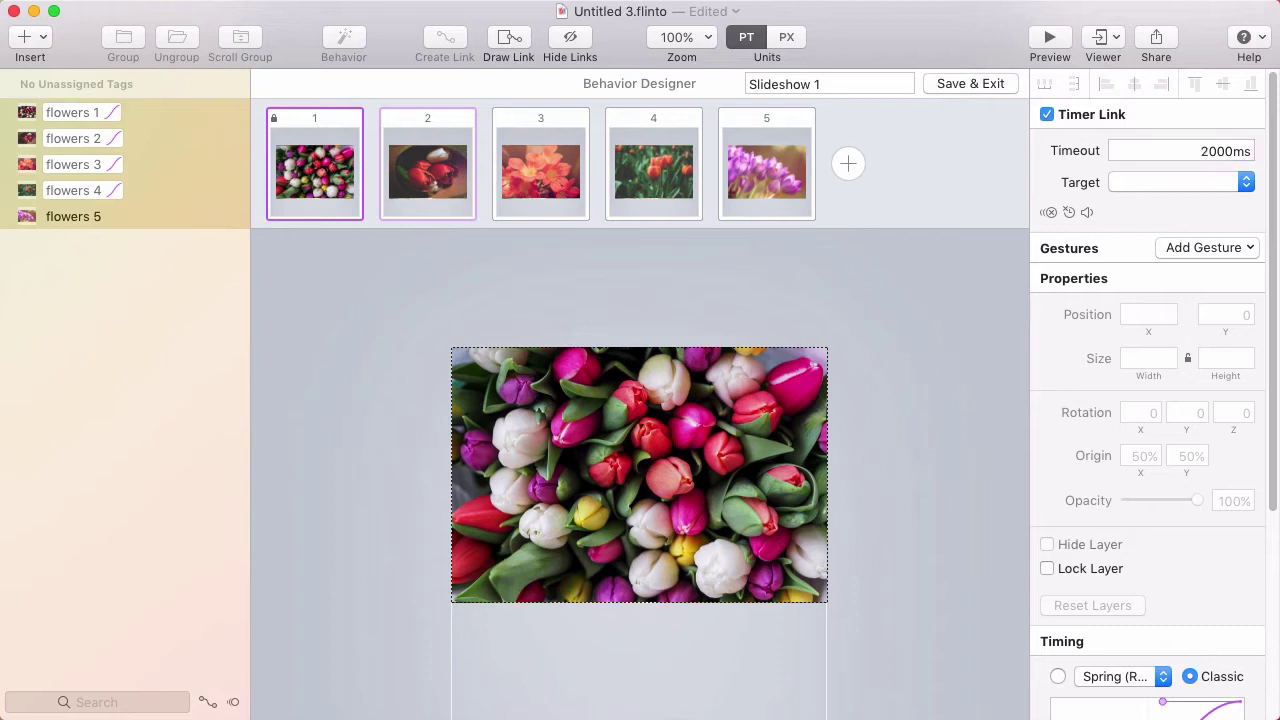
left_click(1195, 177)
left_click(1203, 228)
key("super+Return")
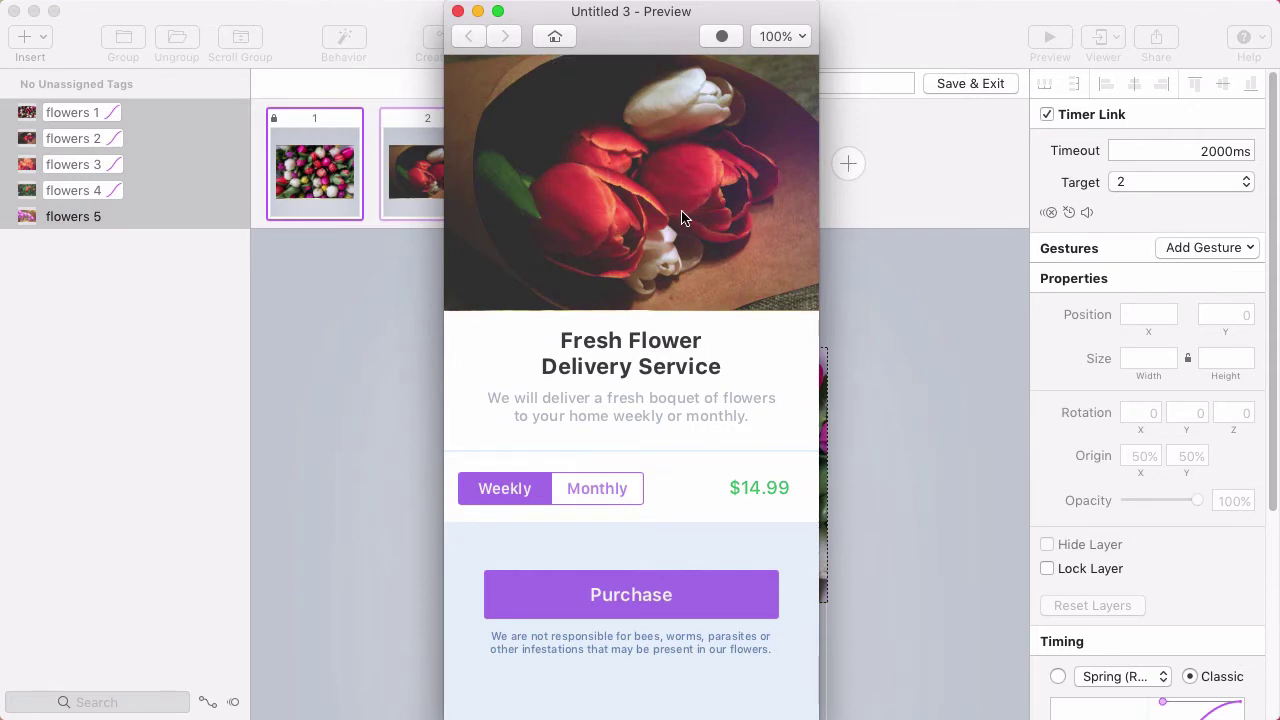
Dismiss the preview and select state 2 in the Behavior Designer.
left_click(380, 314)
left_click(415, 120)
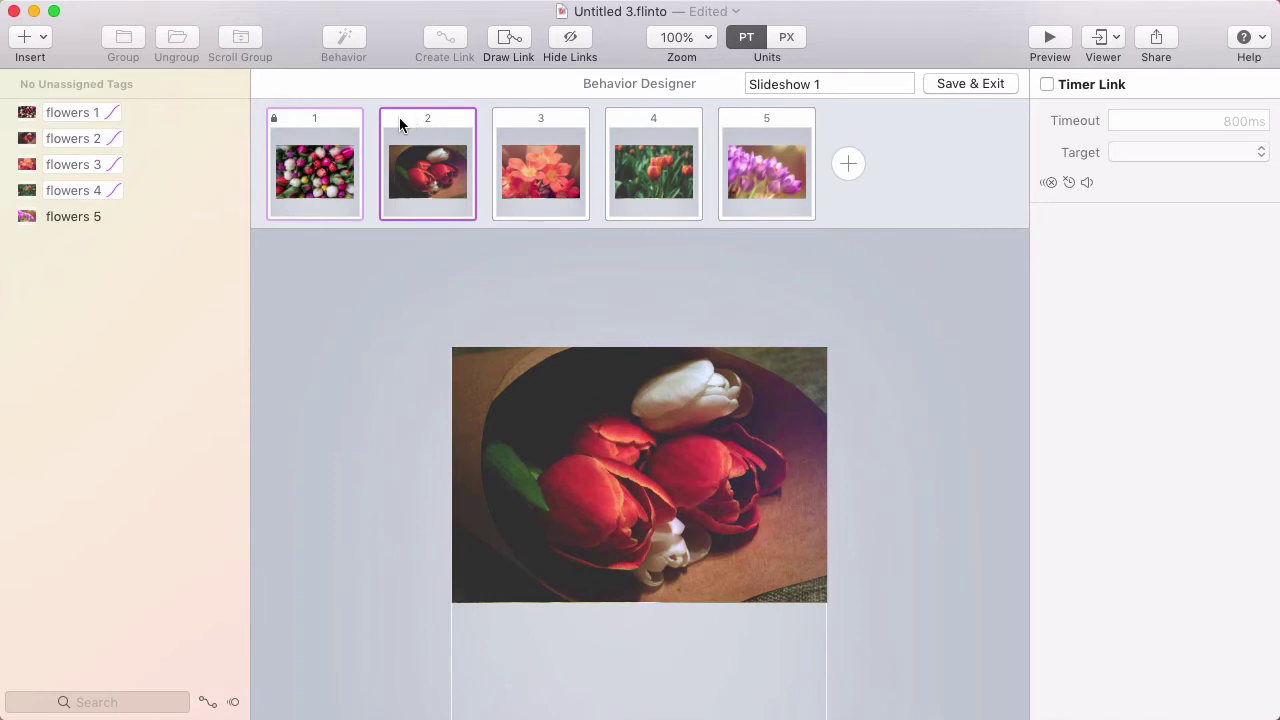
Add 2000 ms timer links from state 2 to 3 and from 3 to 4.
left_click_drag(400, 117, 556, 153)
left_click(583, 195)
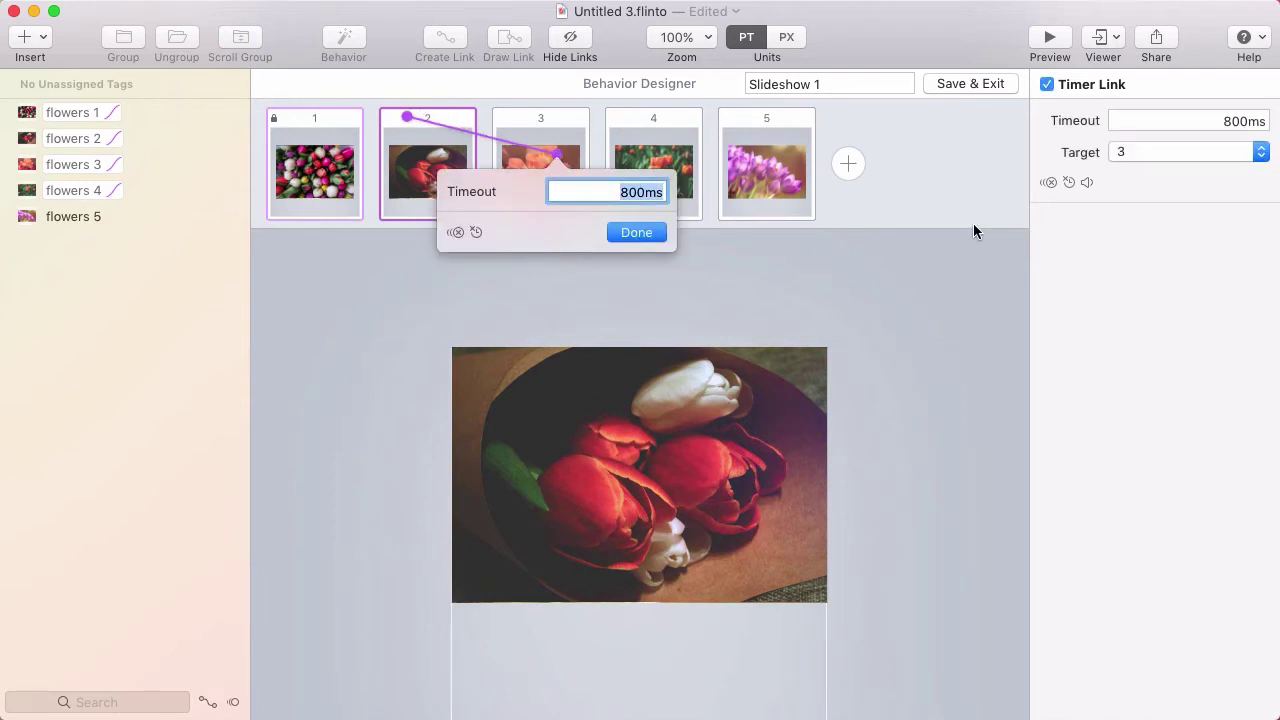
type("2000")
left_click(636, 233)
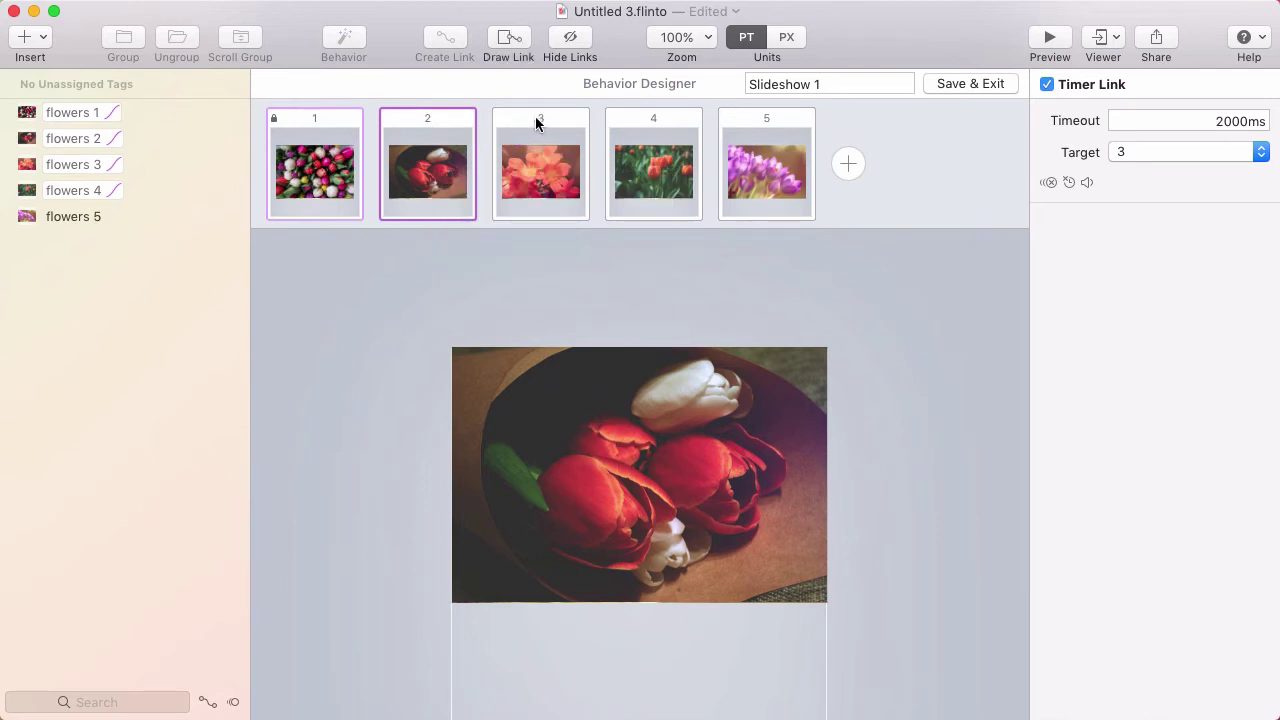
left_click_drag(540, 117, 681, 141)
left_click(694, 176)
type("2000")
key("Return")
left_click(772, 218)
Add 2000 ms timer links from state 4 to 5 and from 5 back to 1.
left_click_drag(683, 131, 785, 150)
left_click(836, 183)
type("2000")
key("Return")
left_click(749, 151)
left_click_drag(761, 114, 312, 177)
key("BackSpace")
type("2000")
key("Return")
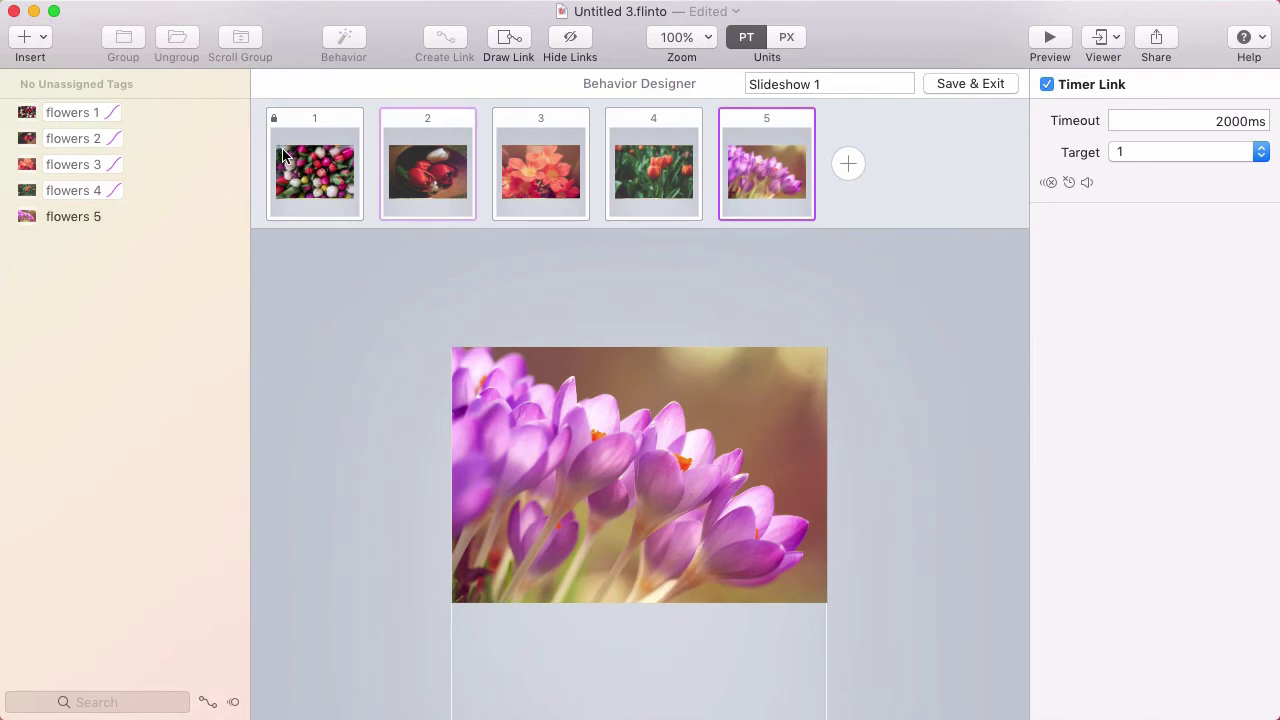
key("super+Return")
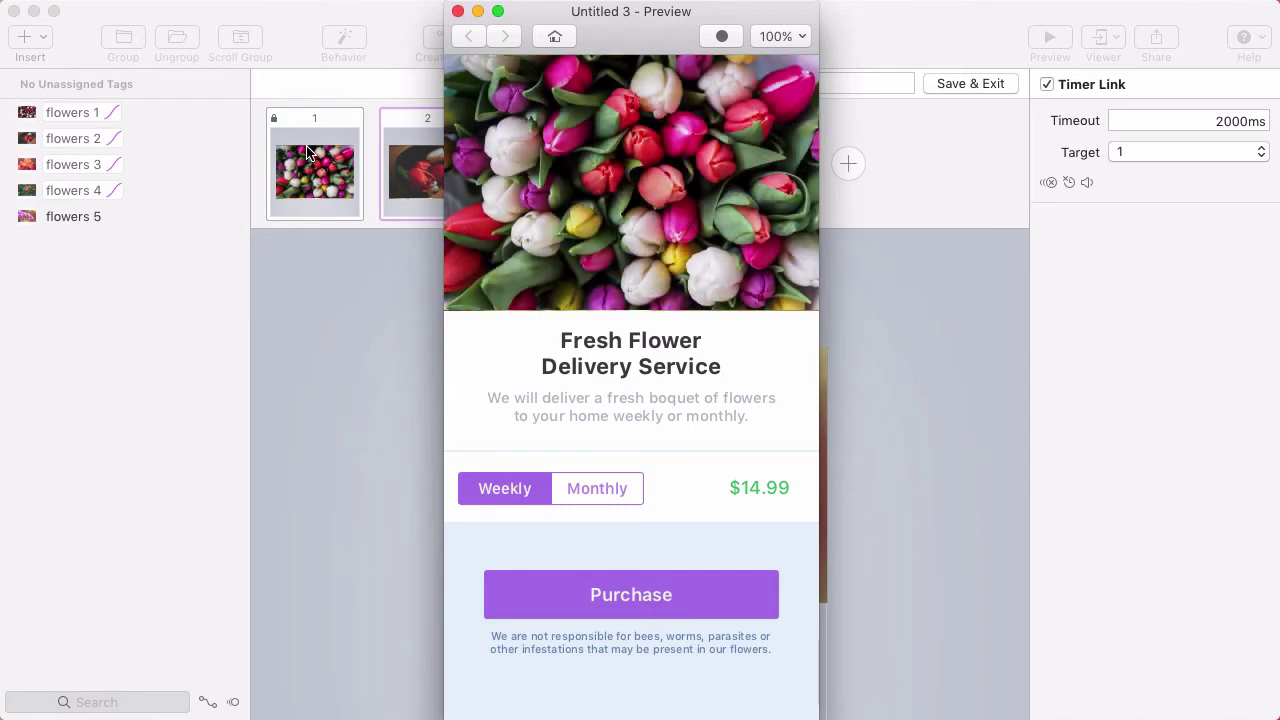
left_click(377, 357)
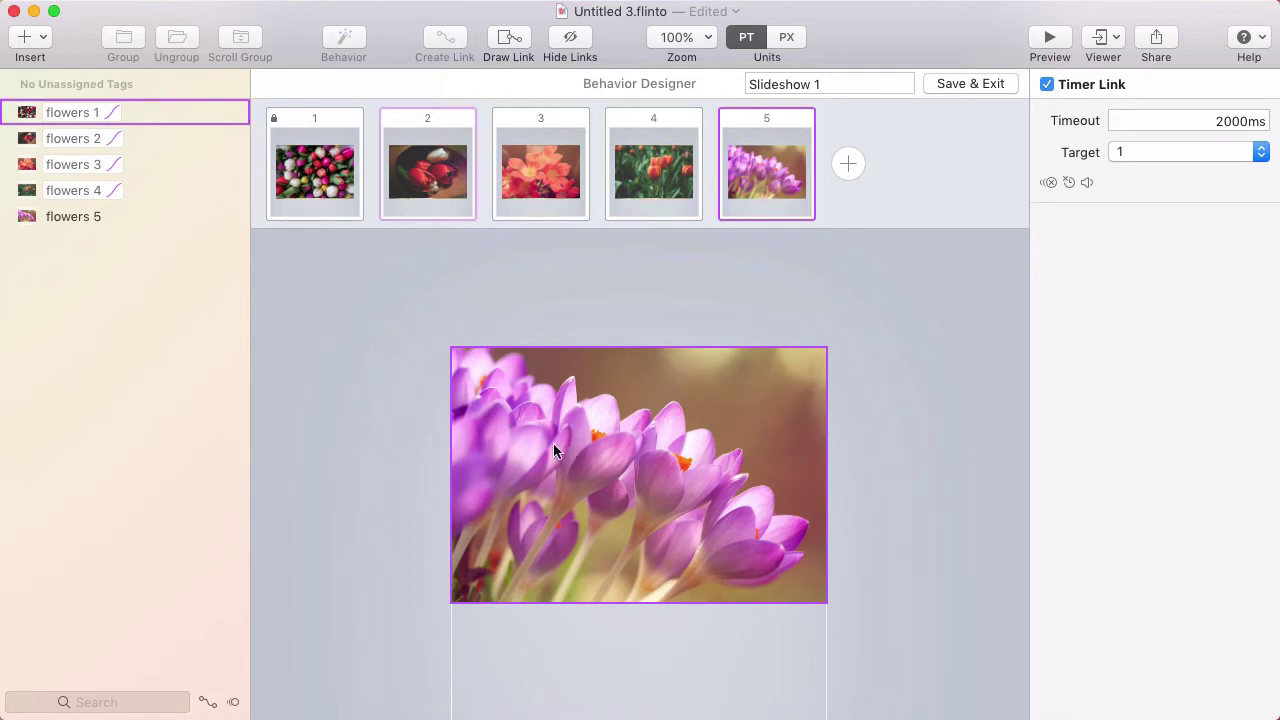
Draw a Tap hotspot over the right half of state 1's photo linking to state 2.
left_click(322, 170)
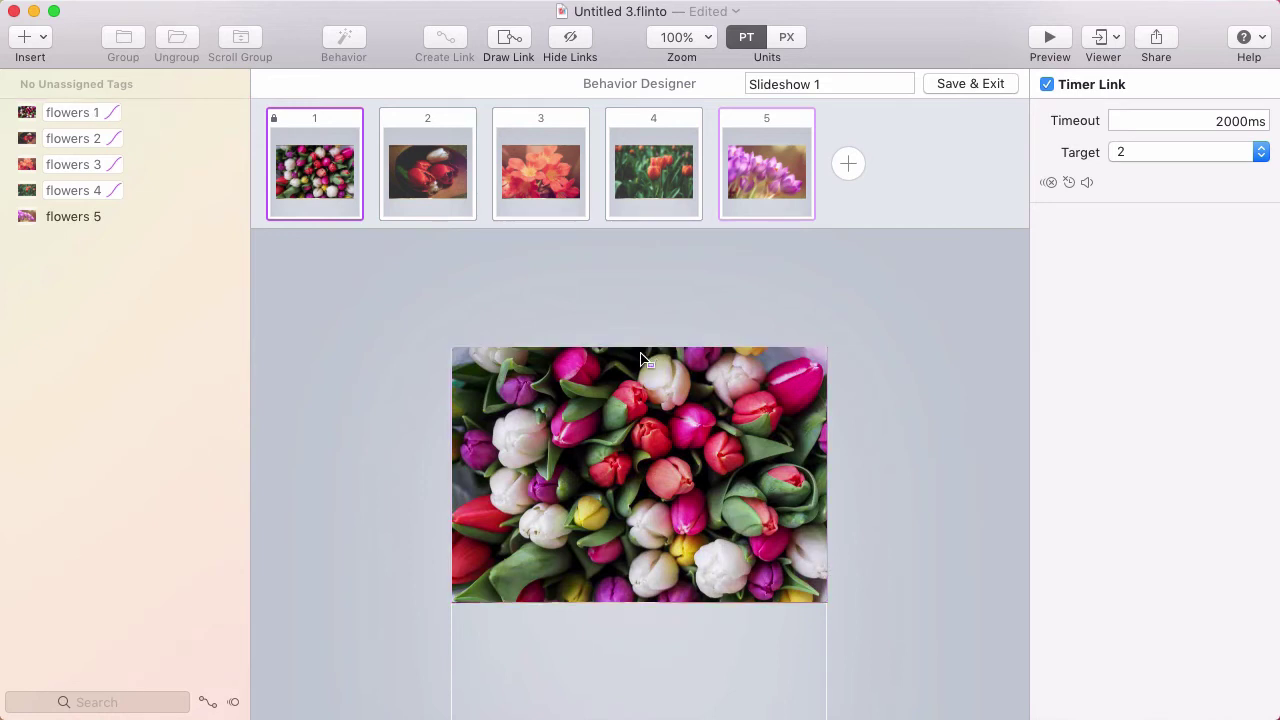
mouse_move(651, 356)
left_mouse_down()
mouse_move(836, 610)
mouse_move(826, 603)
left_mouse_up()
left_click_drag(750, 374, 433, 172)
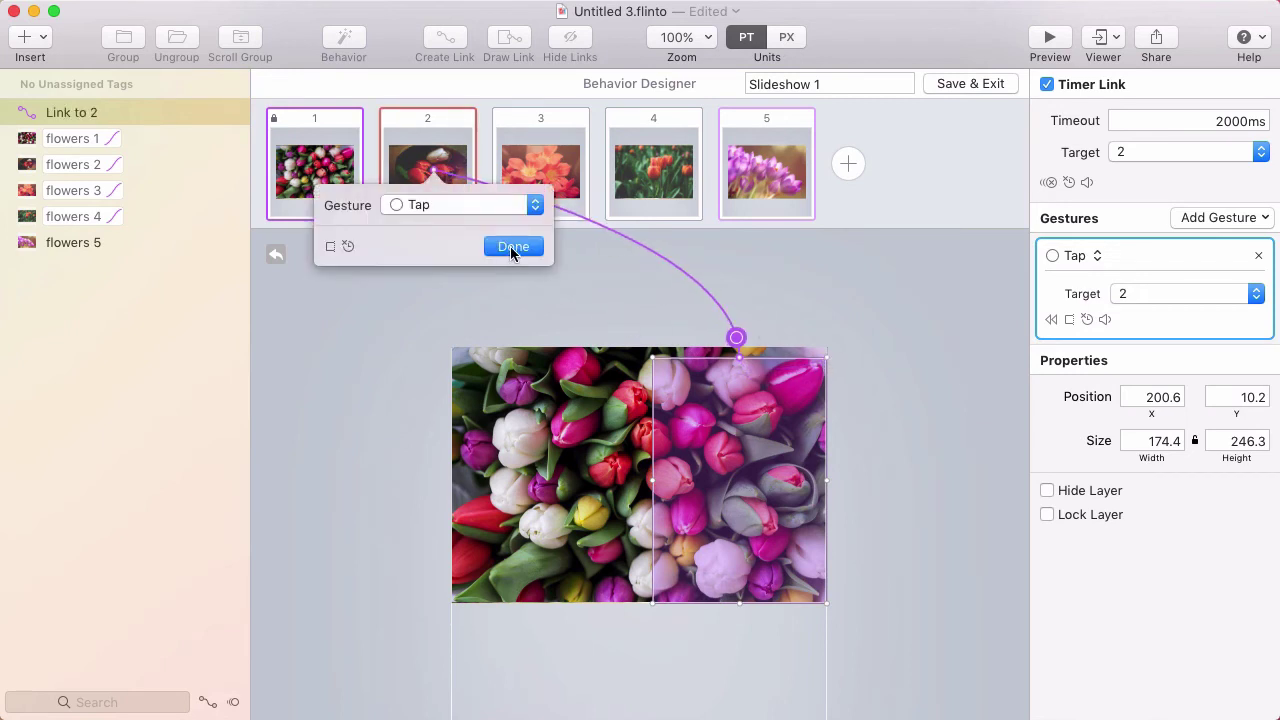
left_click(512, 249)
left_click_drag(827, 356, 827, 347)
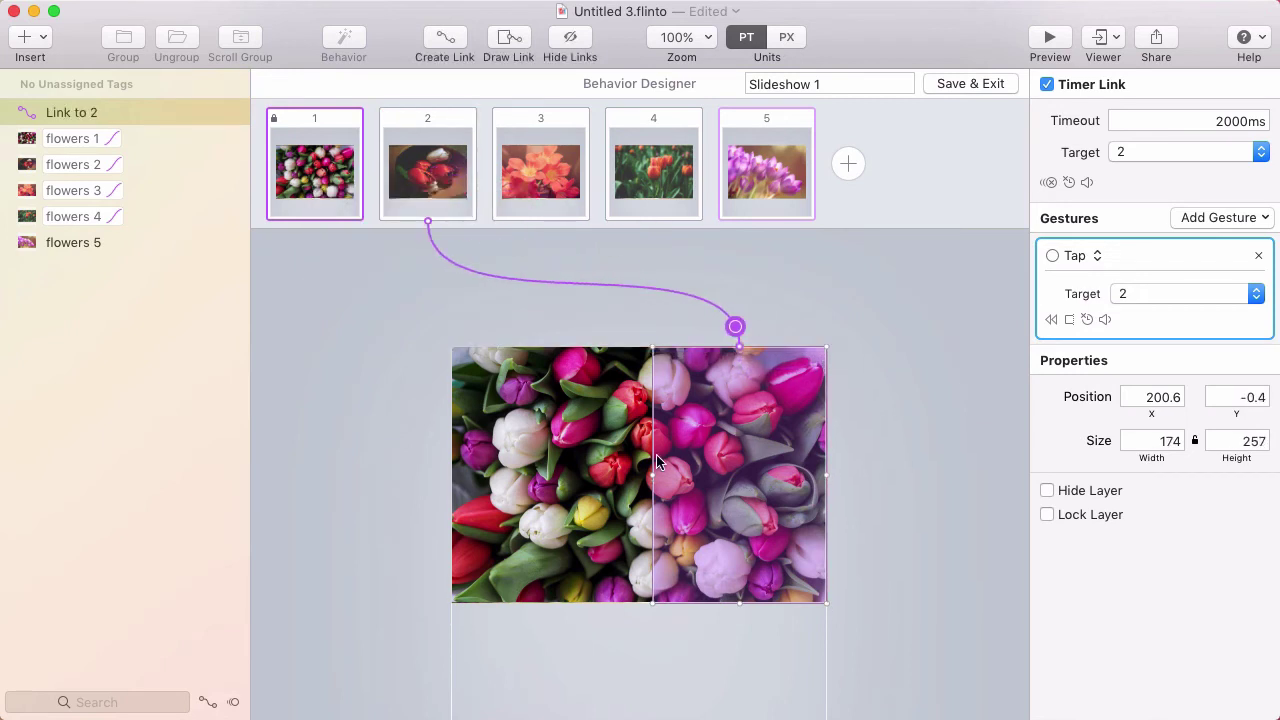
left_click_drag(653, 476, 640, 476)
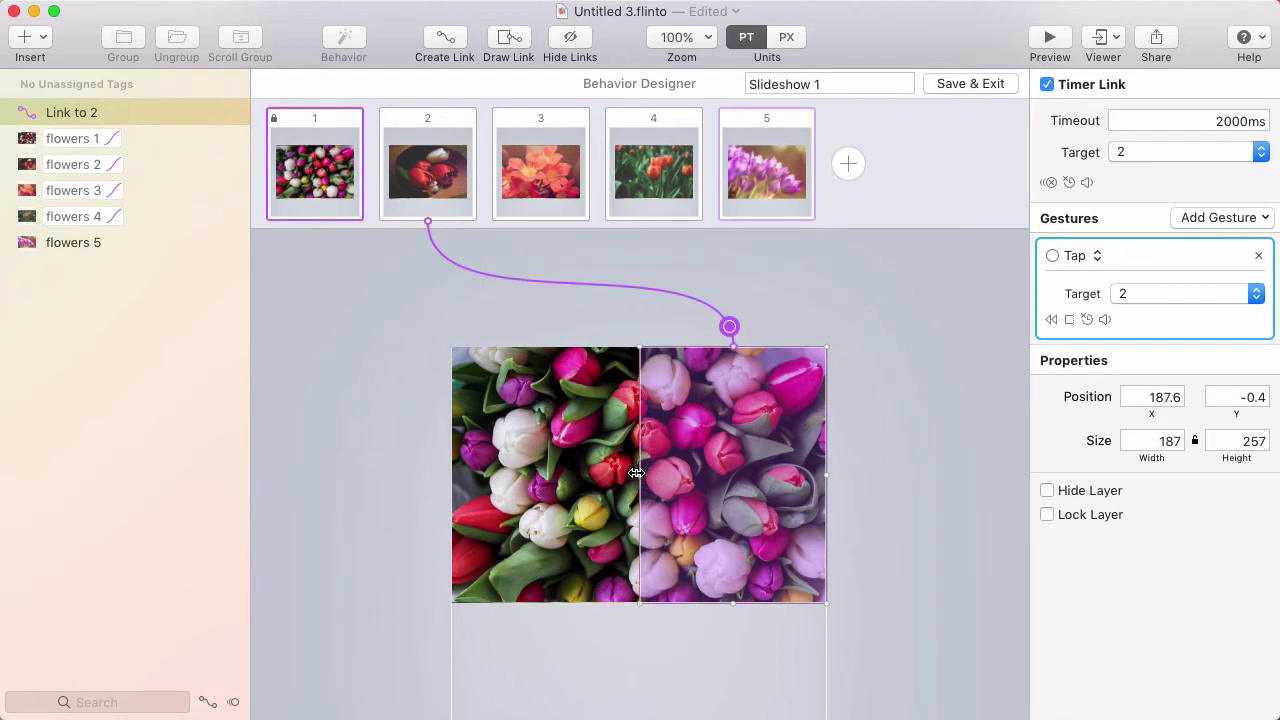
left_click(629, 400)
Duplicate the hotspot onto the photo's left half and retarget its link to state 5.
left_click_drag(713, 440, 522, 427)
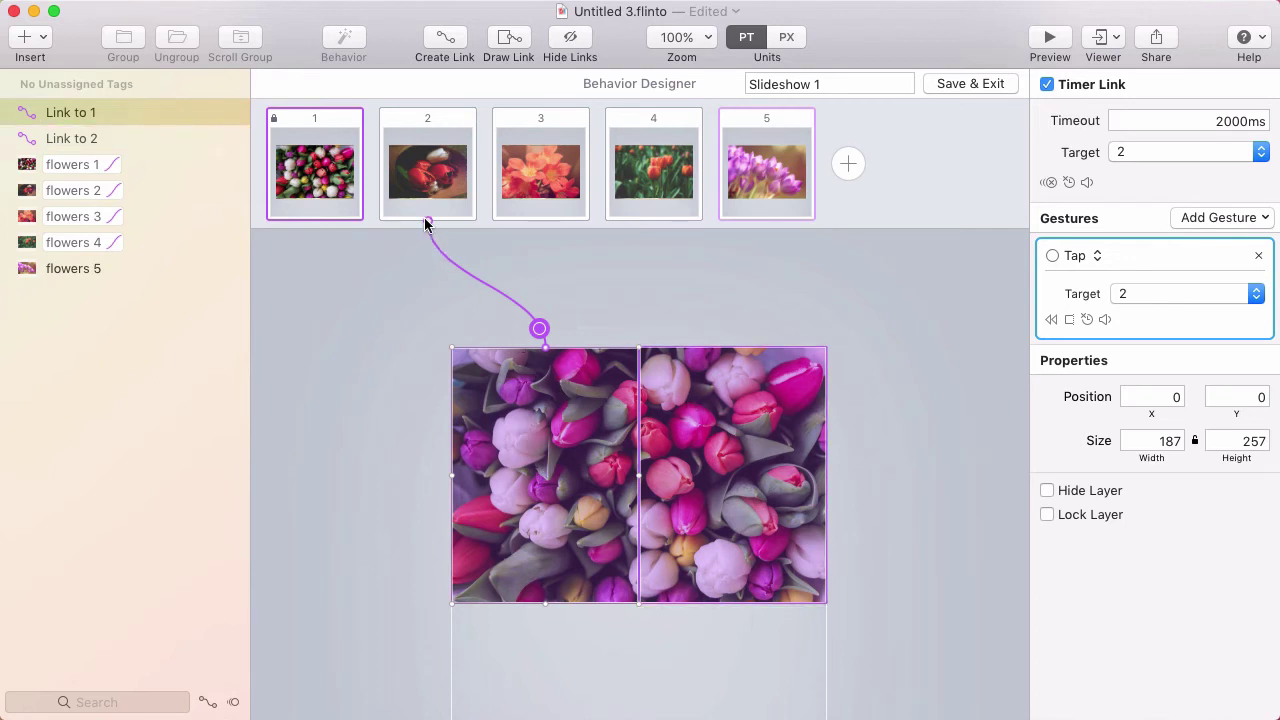
left_click_drag(426, 224, 765, 200)
left_click(716, 372, "shift")
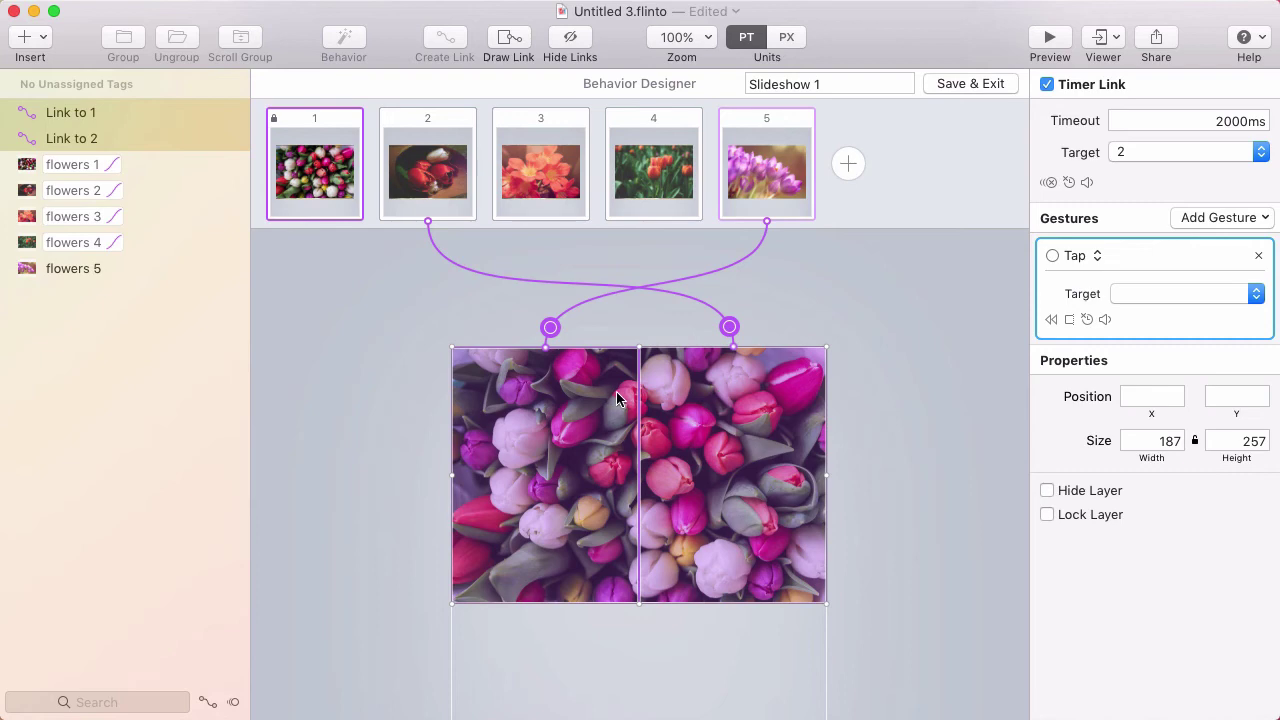
Link state 2's hotspots to states 1 and 3, and state 3's to states 2 and 4.
left_click(446, 170)
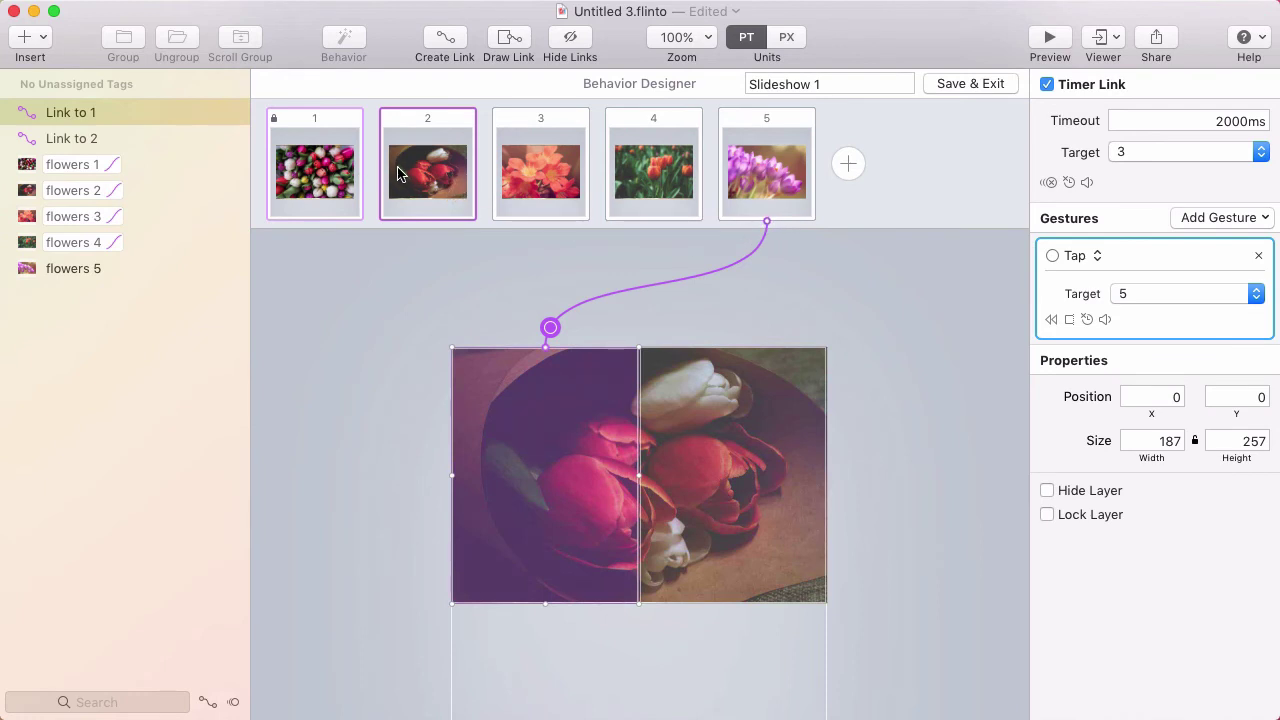
left_click_drag(767, 221, 334, 198)
left_click(693, 386)
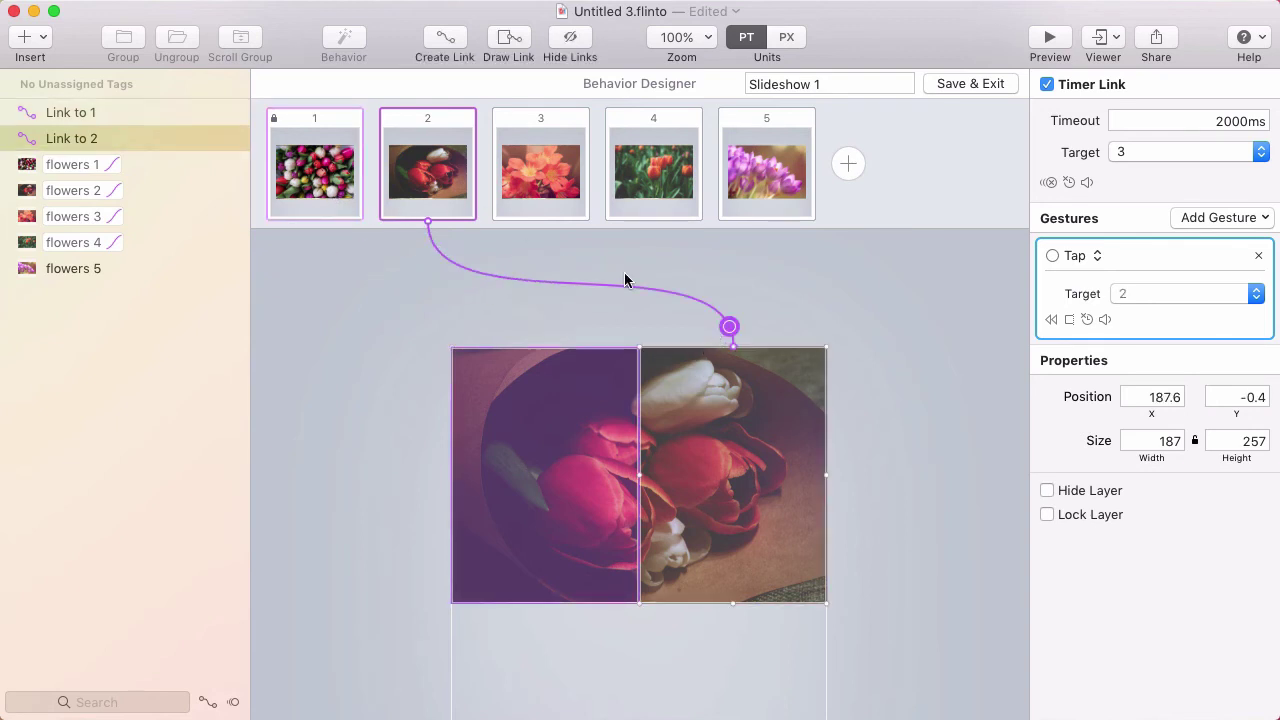
left_click_drag(427, 221, 539, 205)
left_click(541, 163)
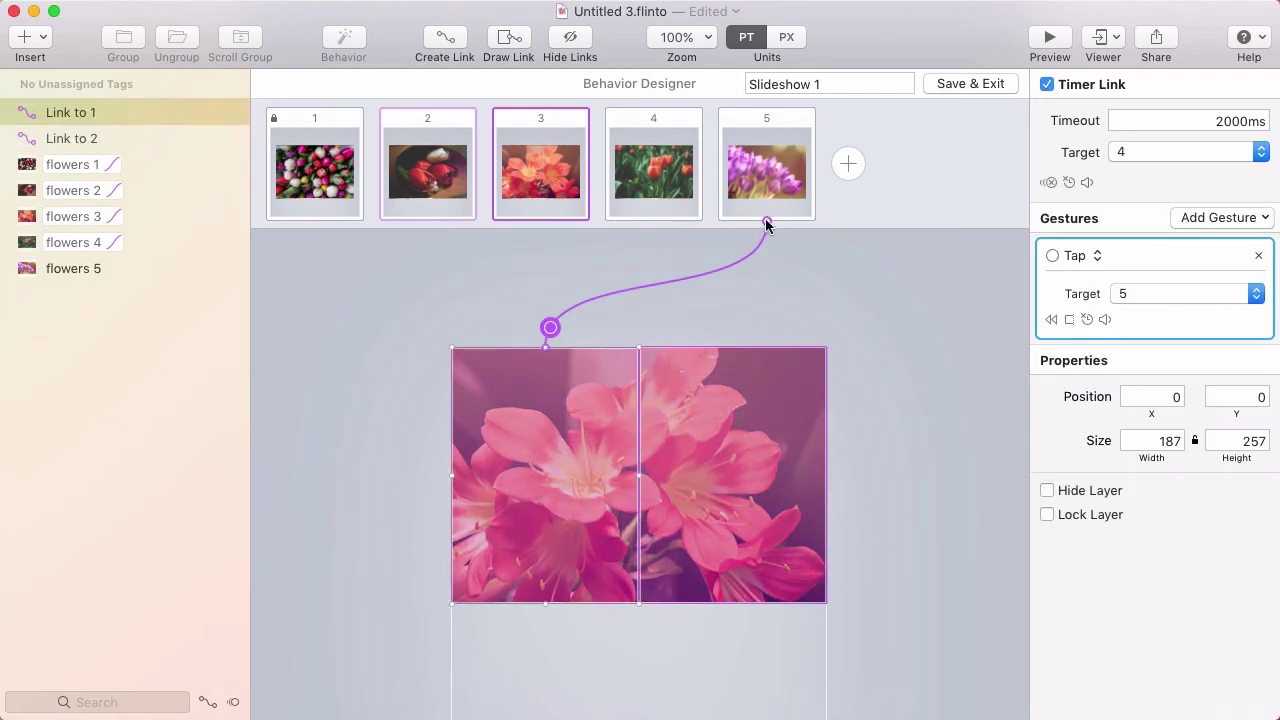
left_click_drag(766, 225, 648, 198)
left_click(681, 360)
left_click(641, 157)
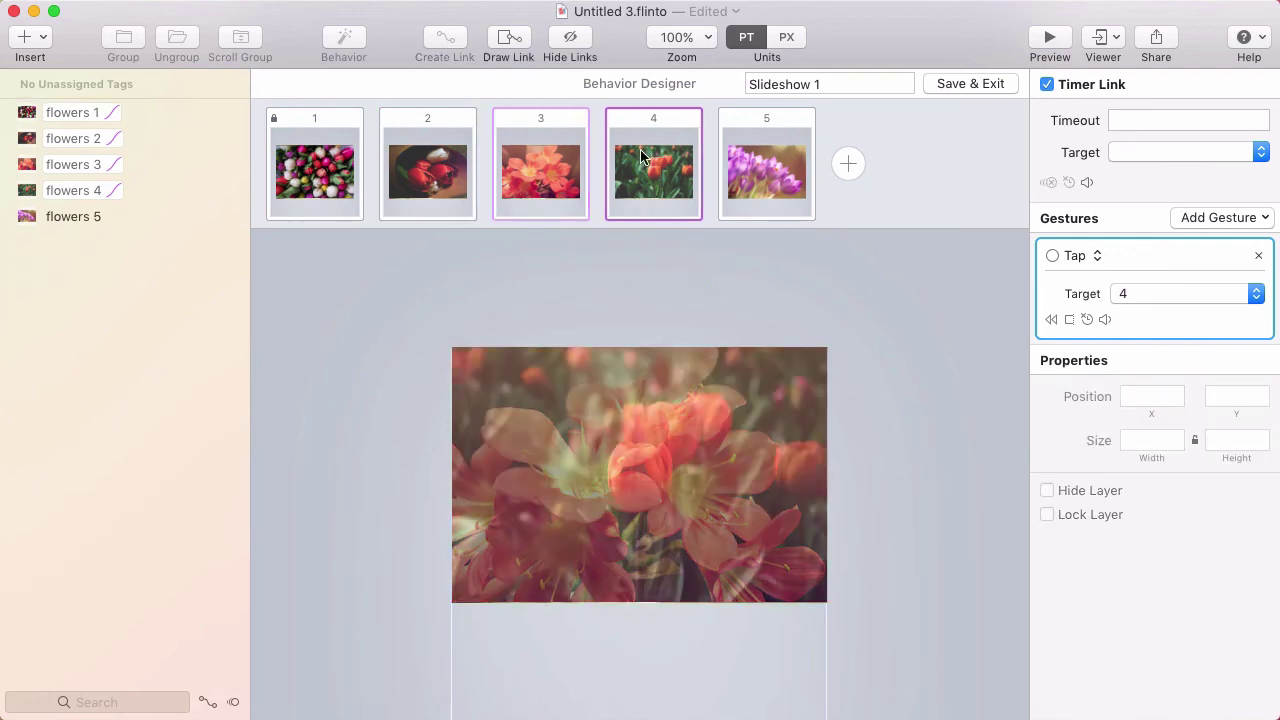
Link state 4's hotspots to states 3 and 5, and state 5's to states 4 and 1.
left_click_drag(798, 234, 560, 192)
left_click(685, 383)
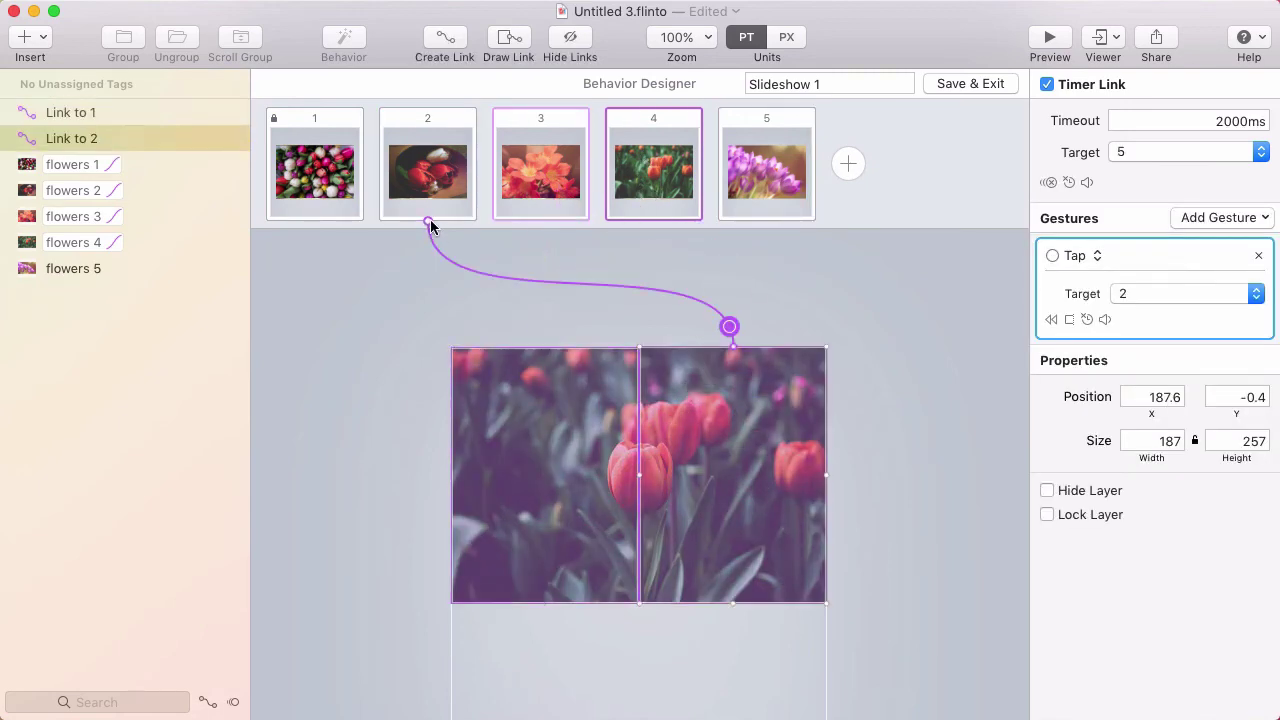
left_click_drag(428, 222, 754, 181)
left_click(751, 175)
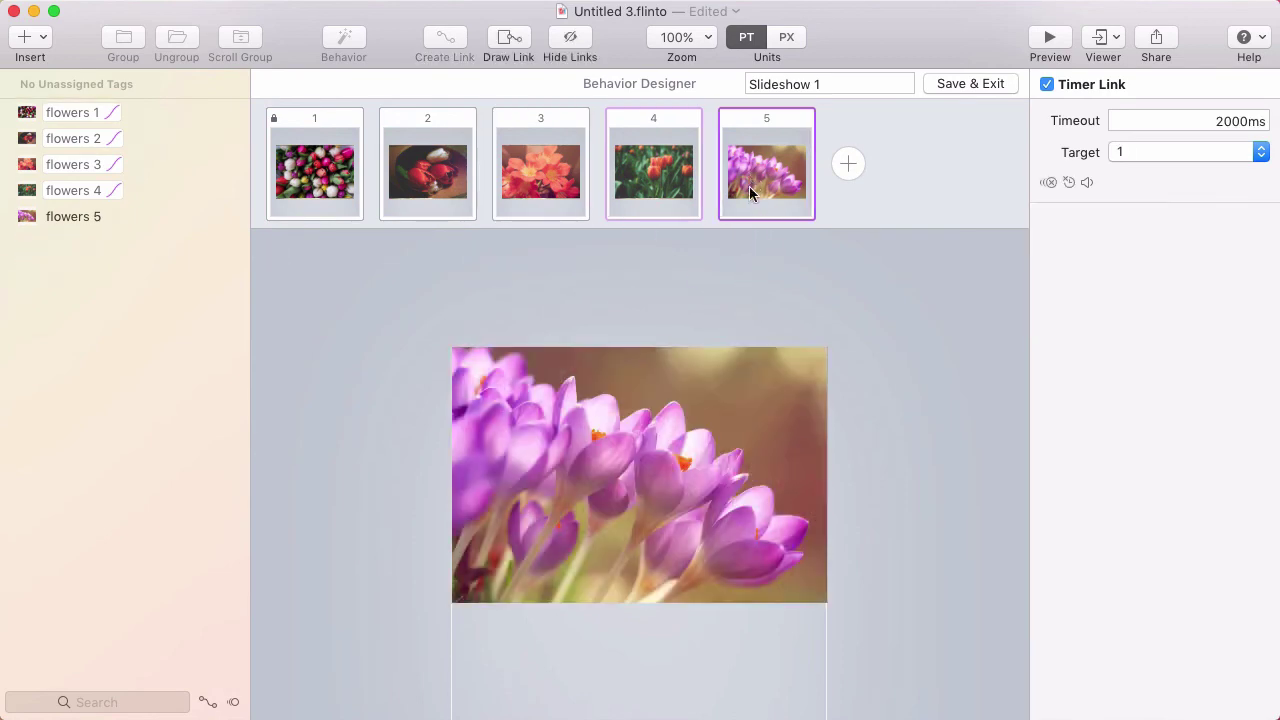
left_click_drag(754, 213, 672, 192)
left_click(741, 377)
left_click_drag(430, 220, 289, 193)
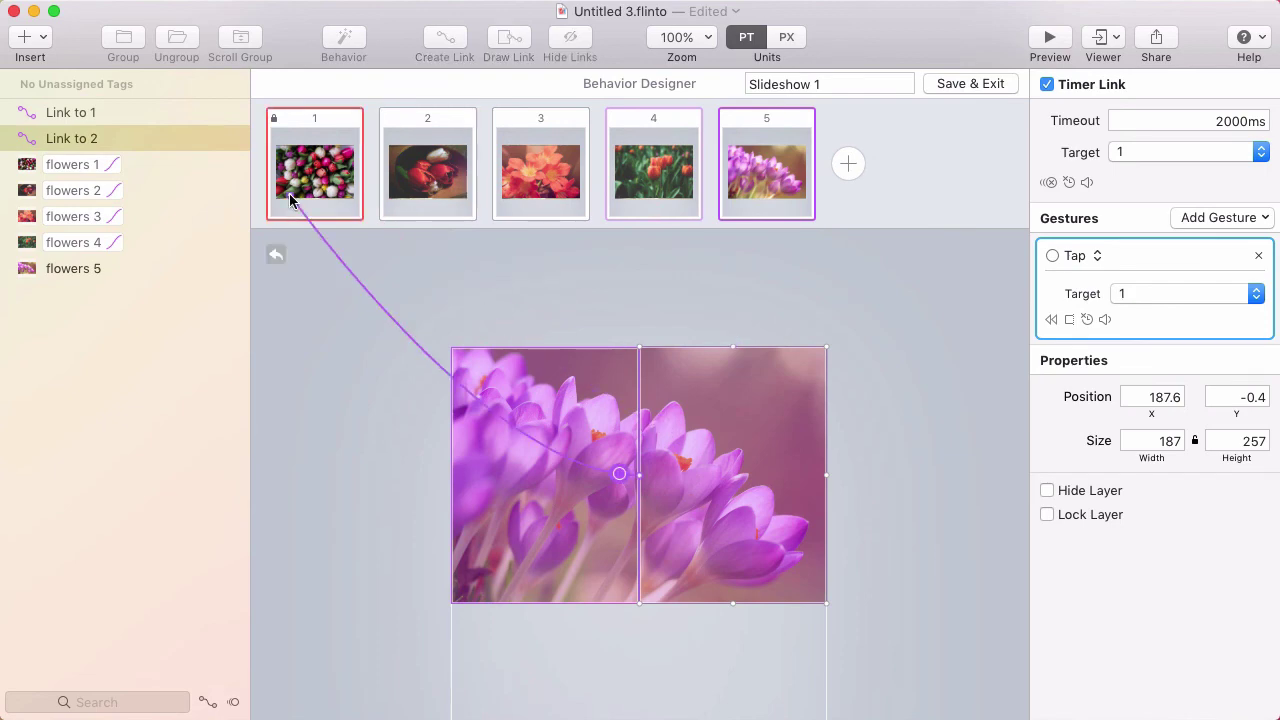
left_click(530, 267)
key("super+p")
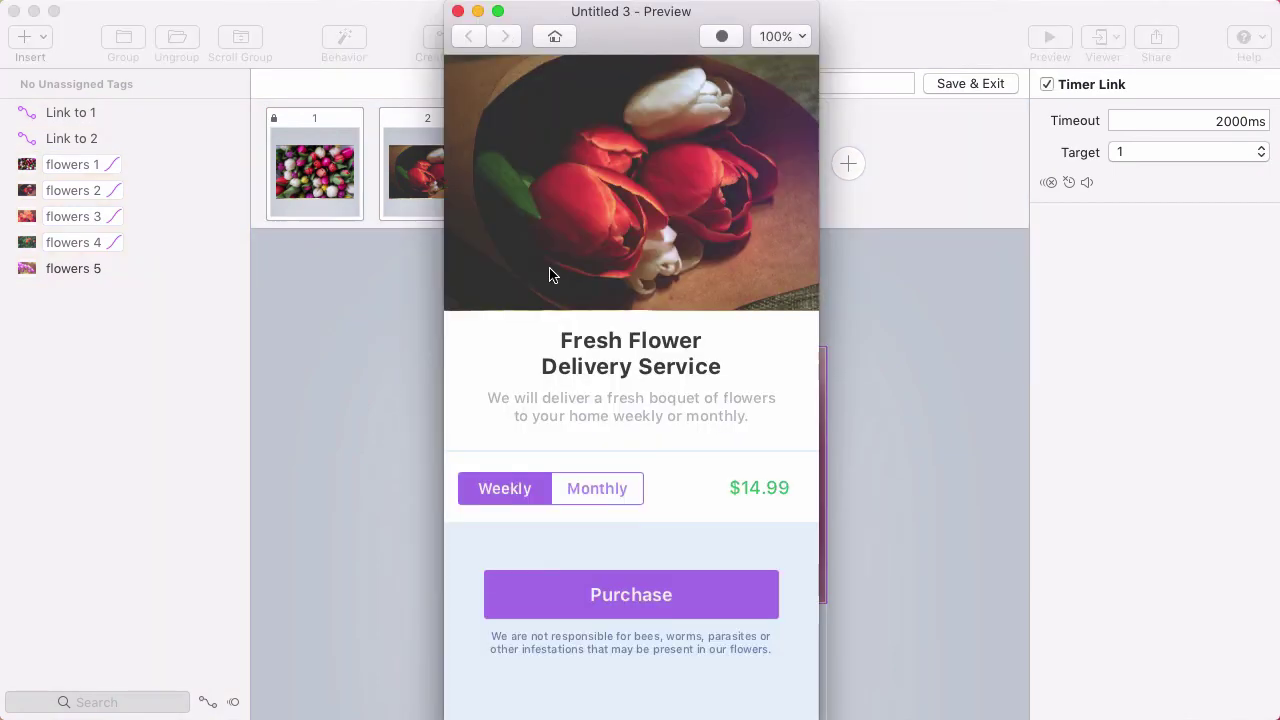